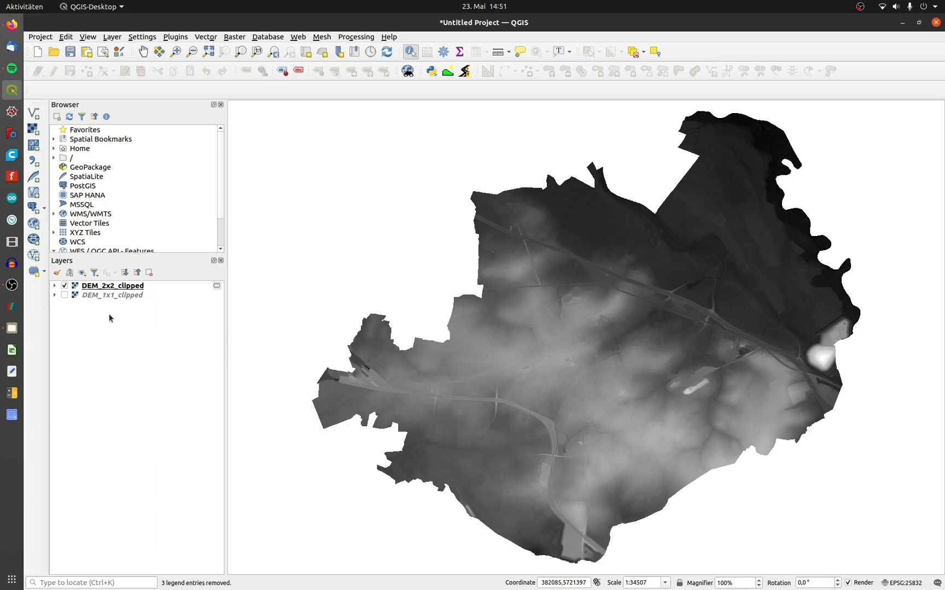
Step: Run r.fill.dir on DEM_2x2_clipped to produce the filled DEM and Flow direction layers
click(112, 286)
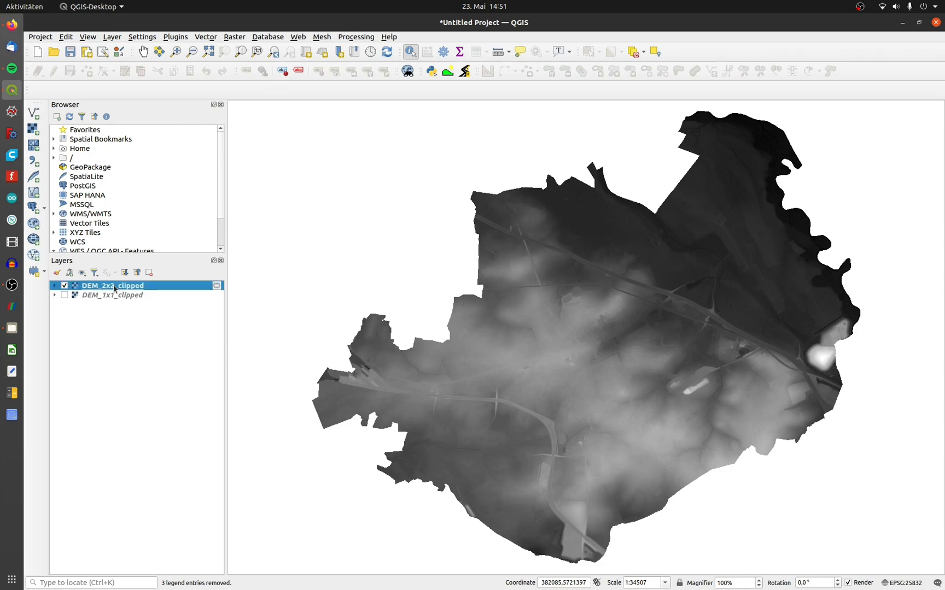
click(444, 51)
click(814, 126)
text(fill)
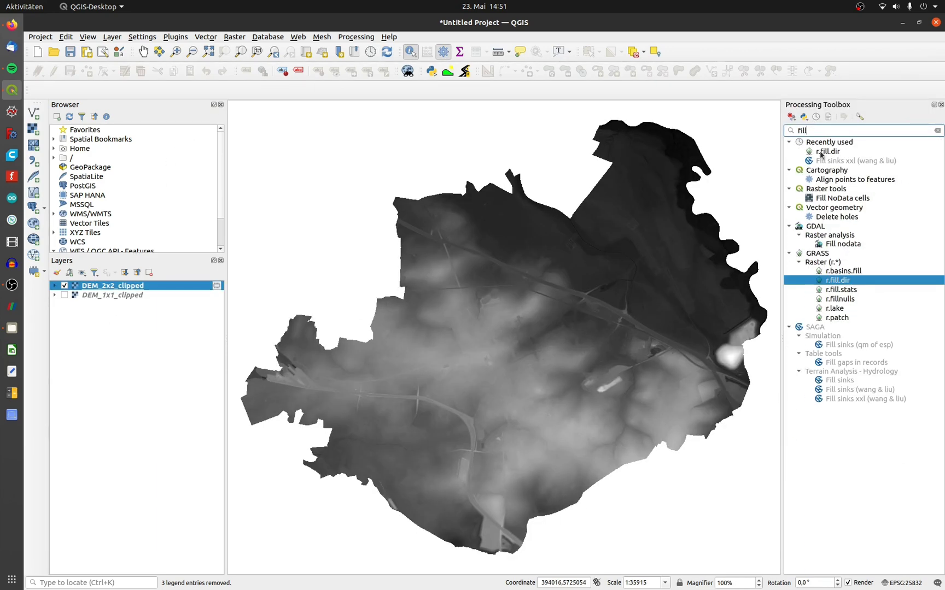
double_click(822, 155)
scroll(593, 334, down, 4)
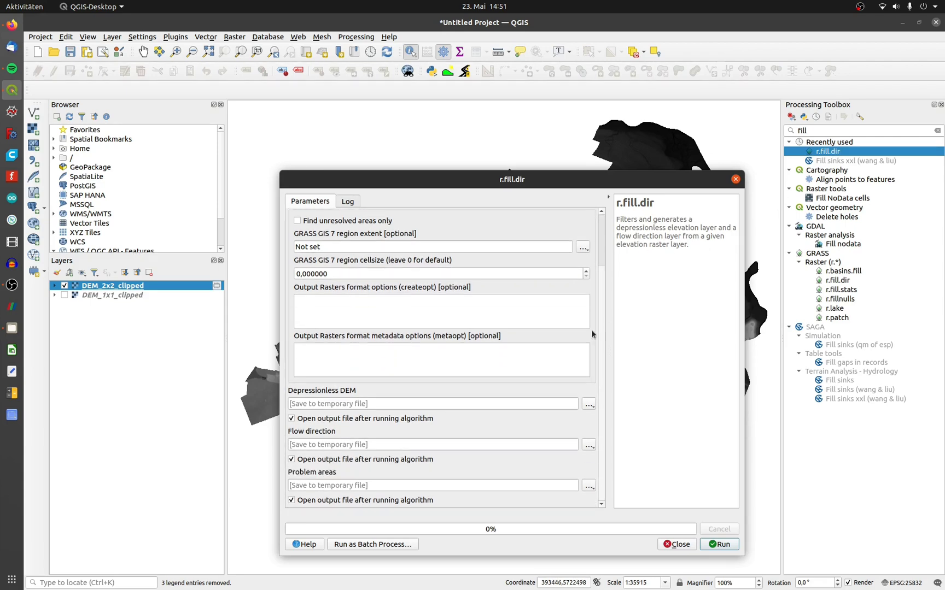
click(725, 547)
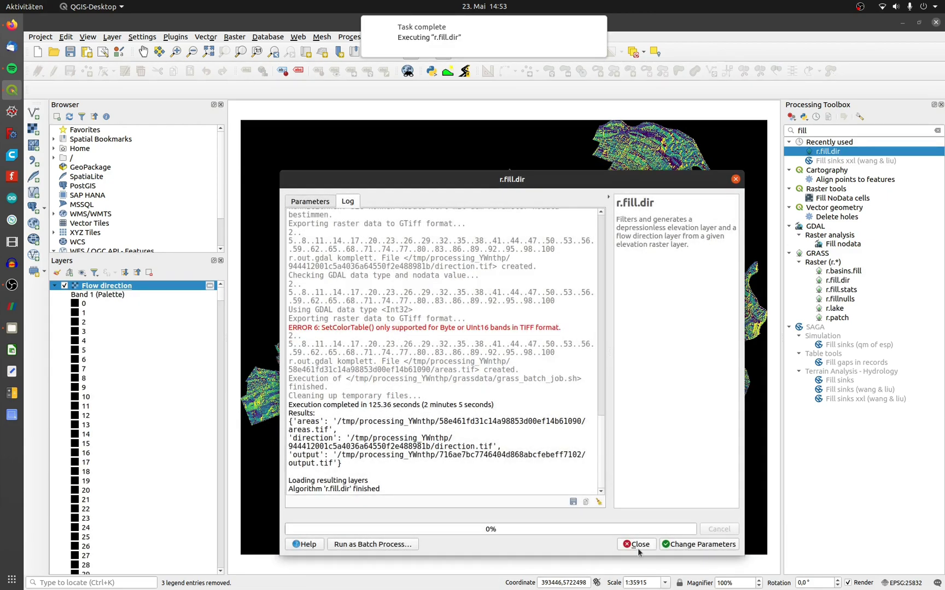
Step: Apply the eight-class palette styling (45–360) to the Flow direction layer
click(632, 544)
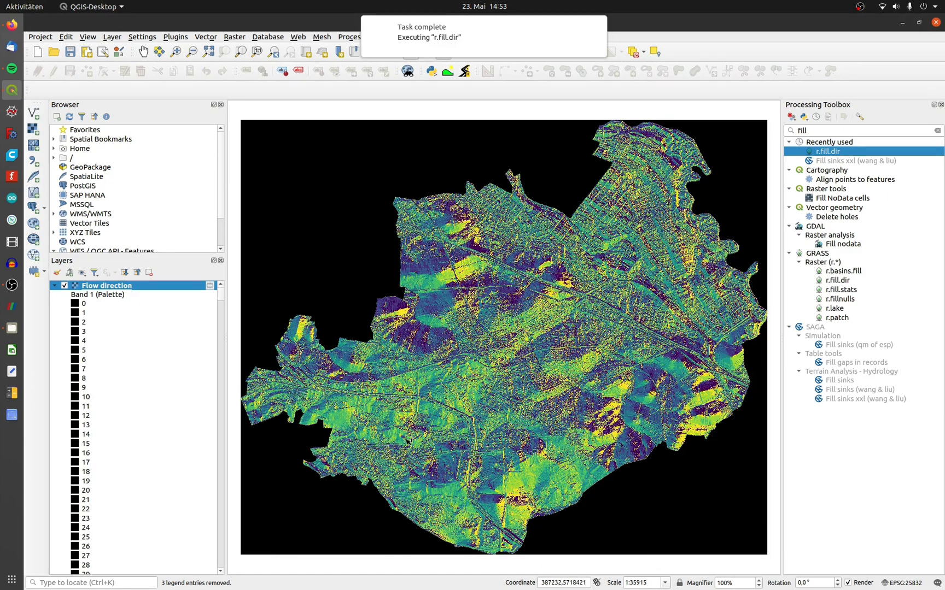
click(55, 286)
double_click(91, 289)
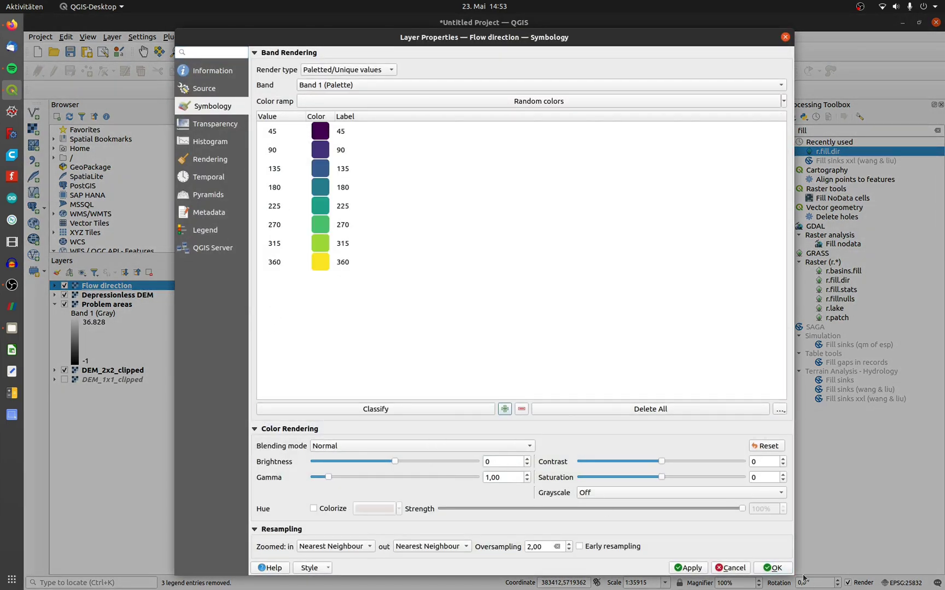
click(772, 568)
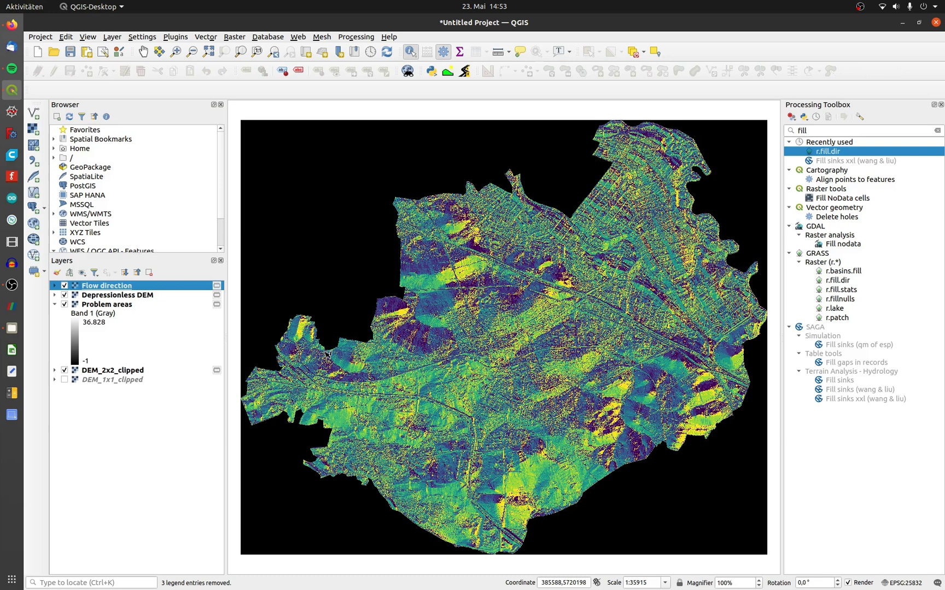
Step: Hide the Problem areas layer and switch to the GRASS manual in Firefox
click(72, 296)
click(64, 305)
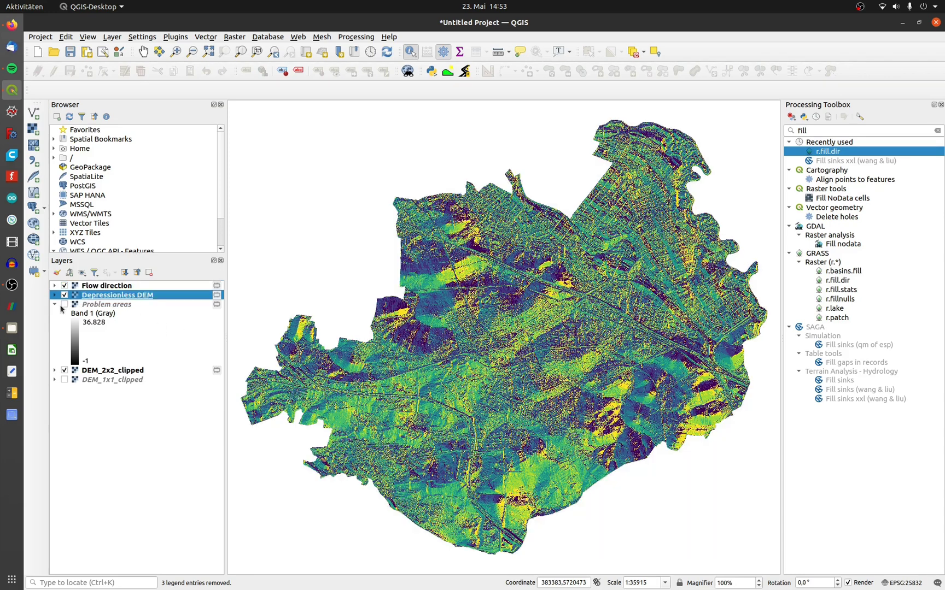
click(54, 305)
click(87, 286)
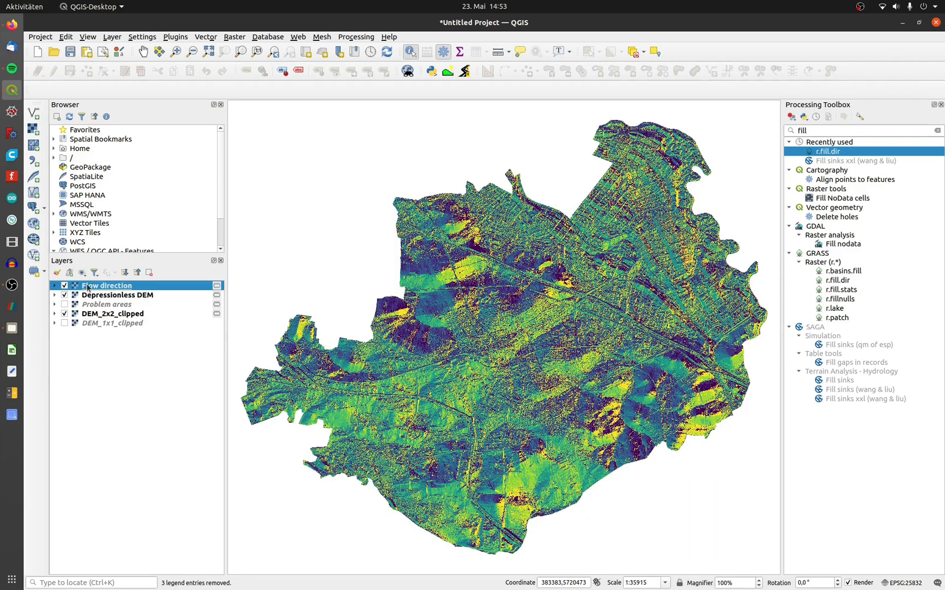
click(12, 24)
Step: Read the r.fill.dir manual notes on rerunning it and on r.watershed not needing filling
click(295, 24)
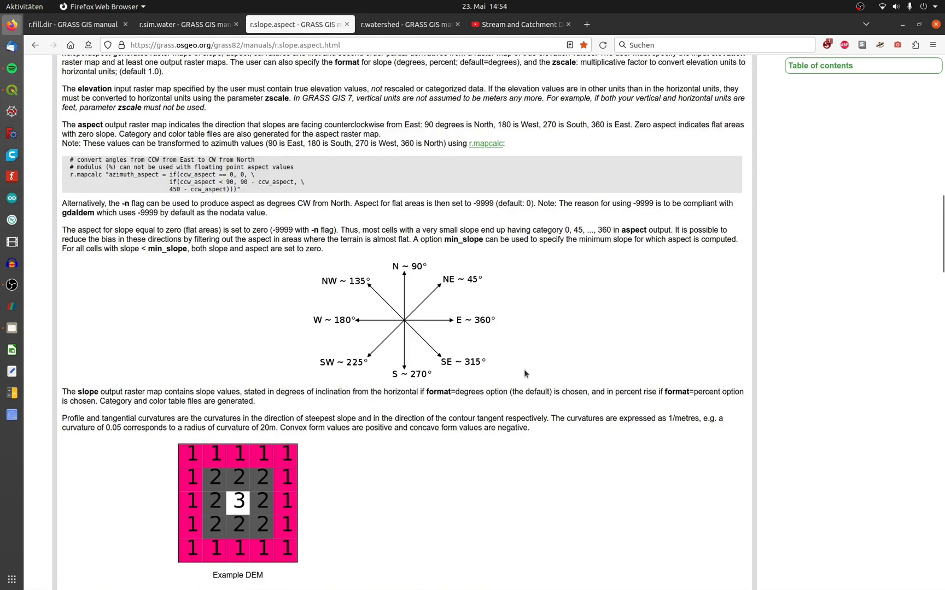
click(76, 24)
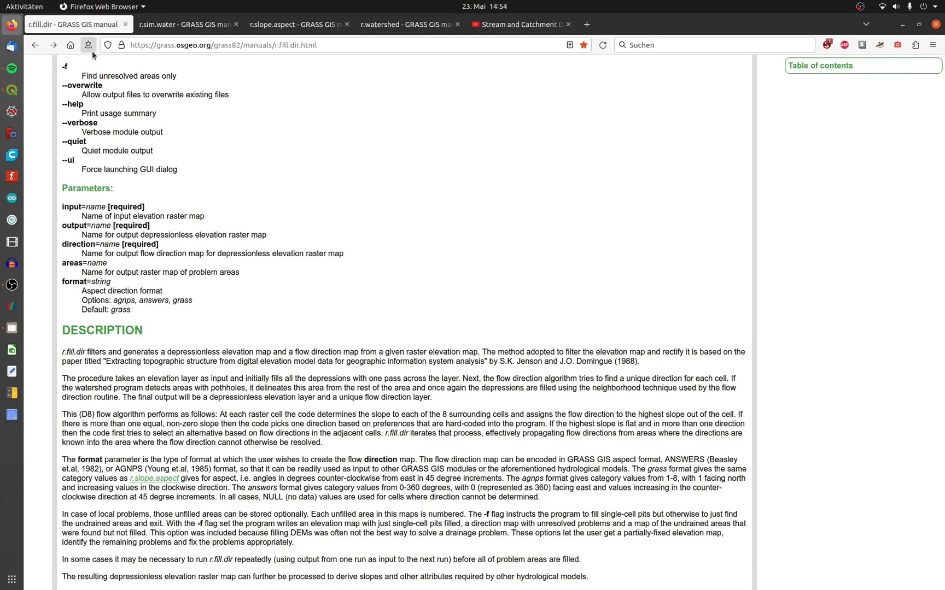
scroll(205, 313, down, 5)
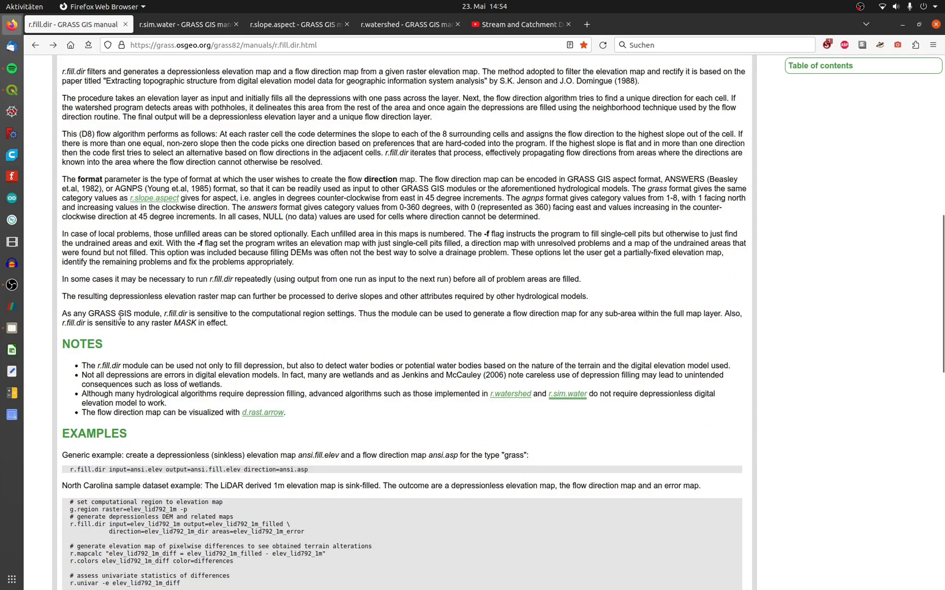
drag(61, 279, 580, 279)
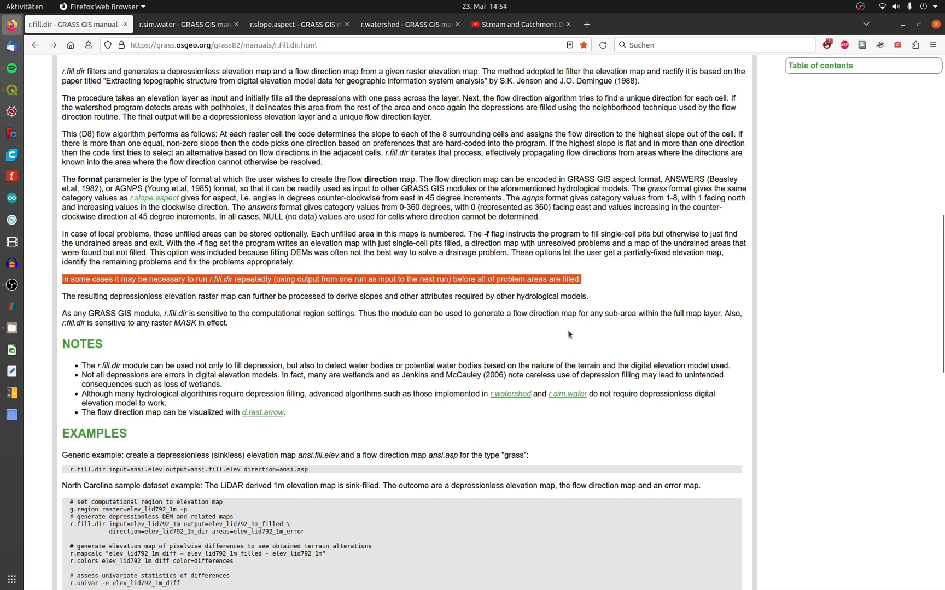
scroll(564, 337, down, 1)
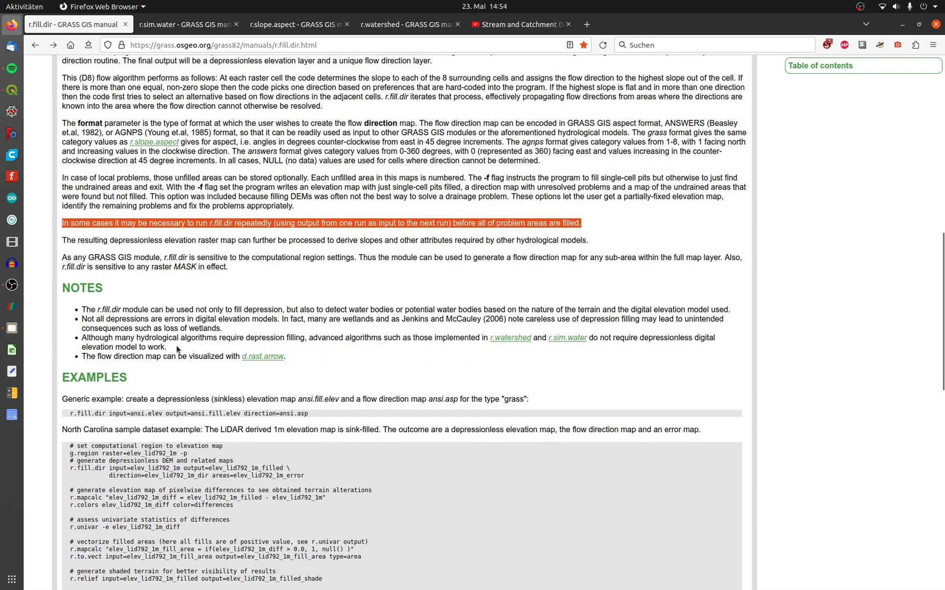
drag(82, 338, 274, 353)
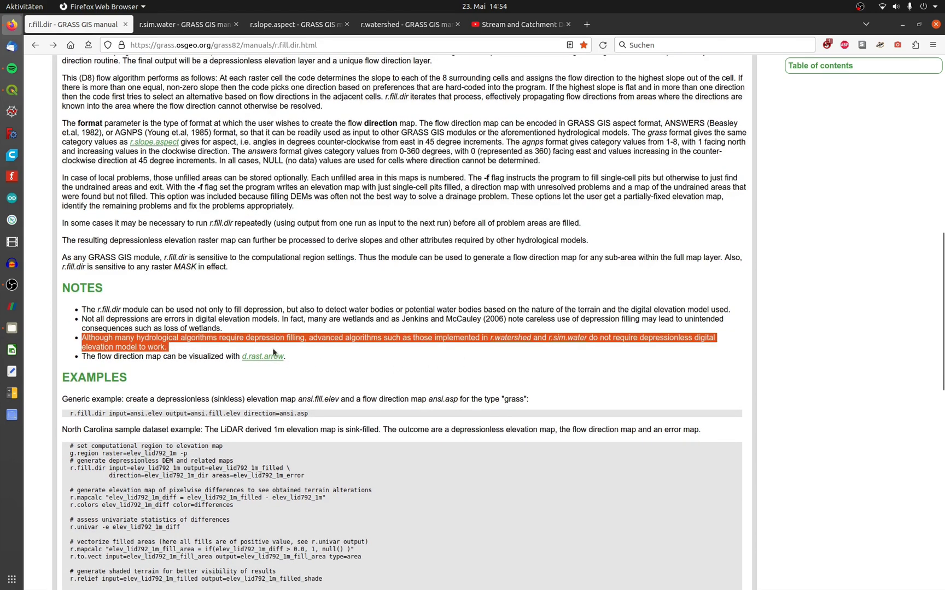
click(315, 351)
Step: Run r.watershed on Depressionless DEM_4 with basin size 30000, D8 flow and positive accumulation
click(12, 91)
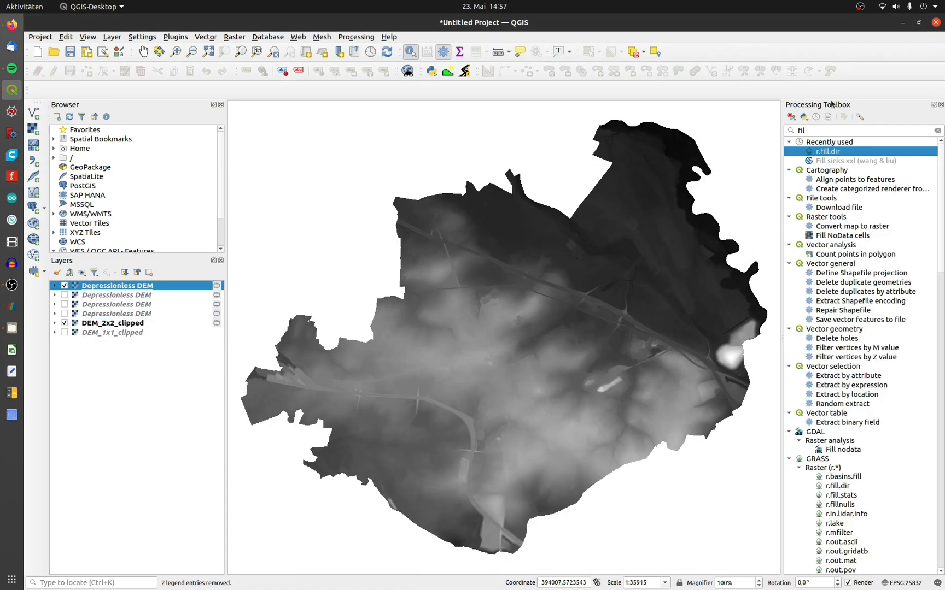
double_click(814, 129)
text(water)
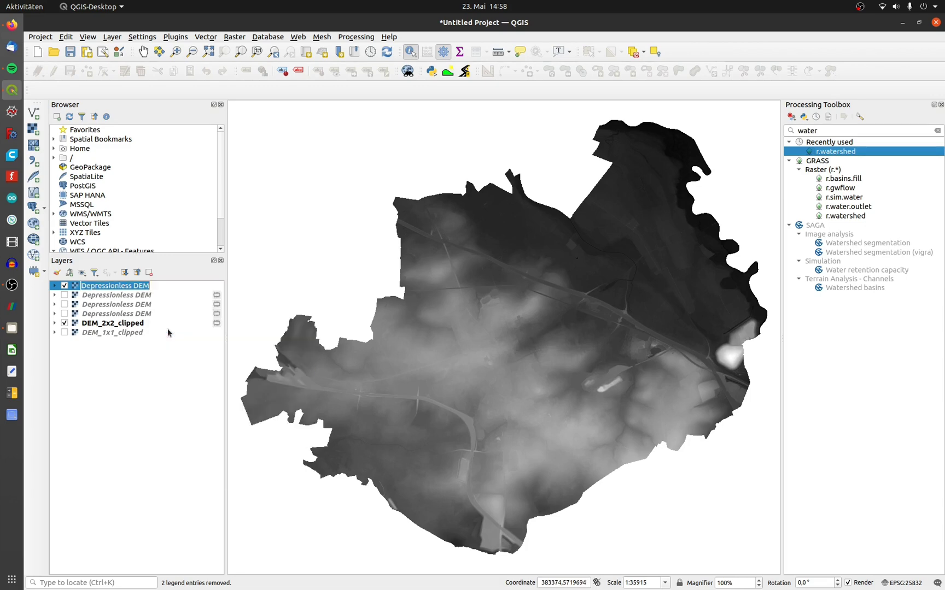
double_click(828, 151)
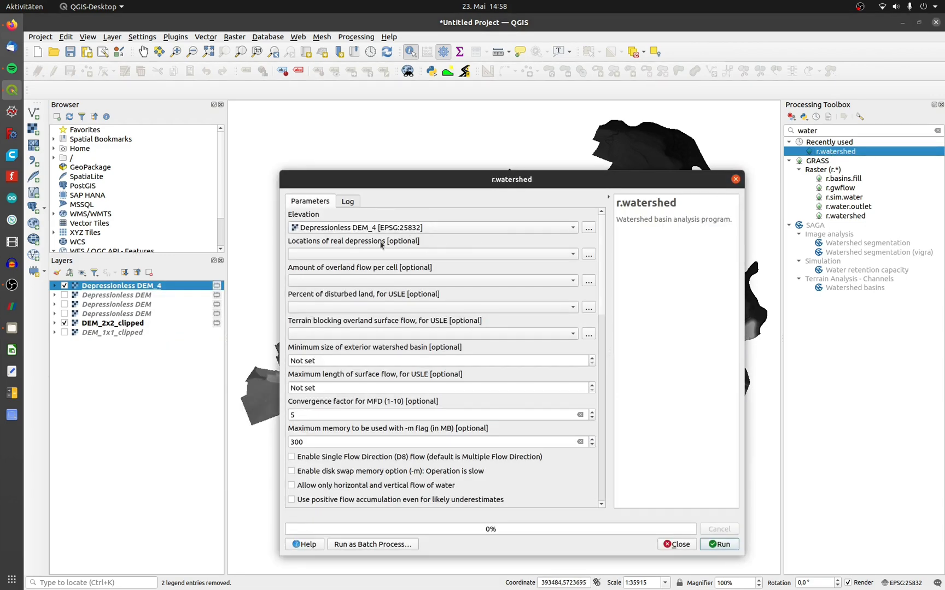
drag(332, 361, 286, 356)
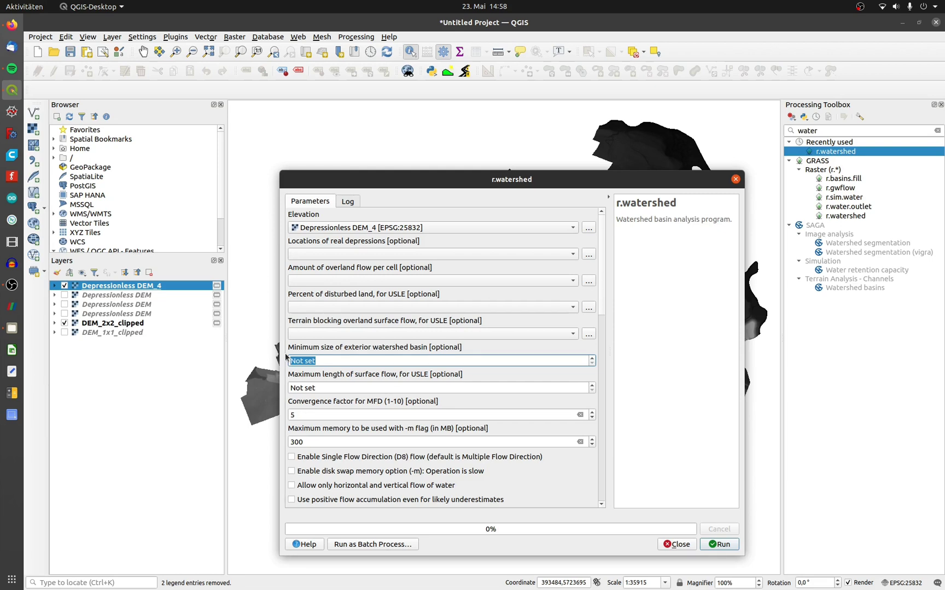
text(30000)
click(368, 459)
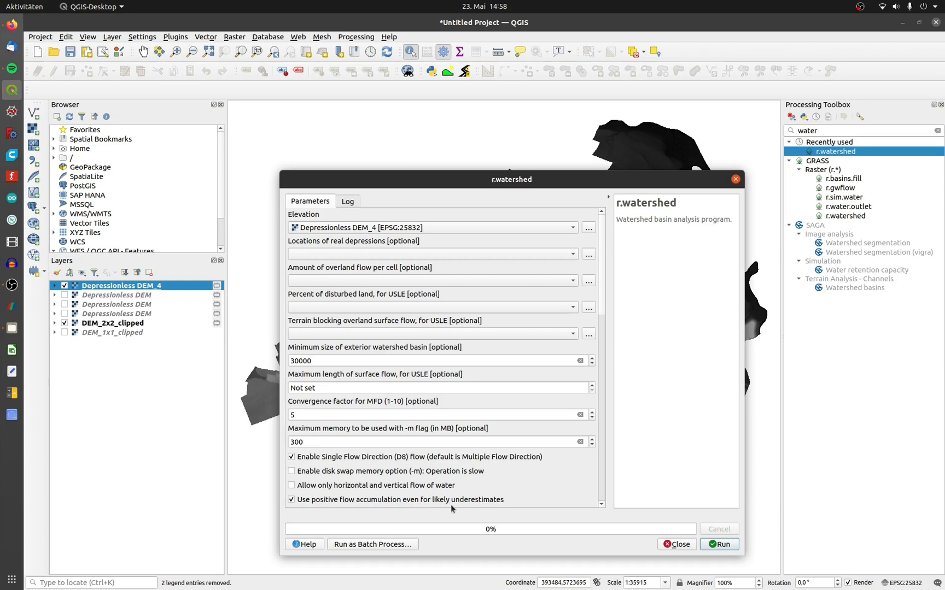
click(716, 545)
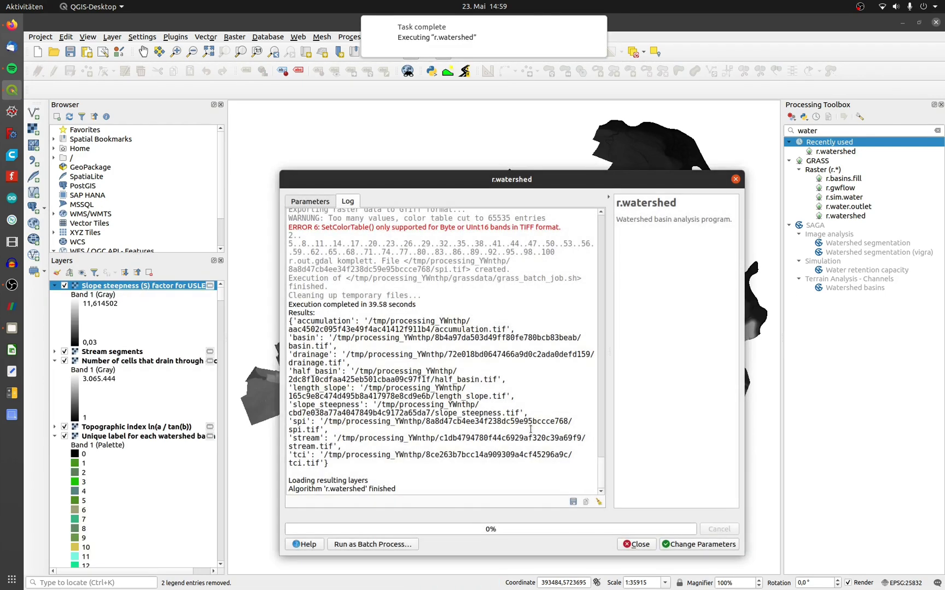
Step: Close the finished r.watershed window and collapse the output layers' legends
click(634, 544)
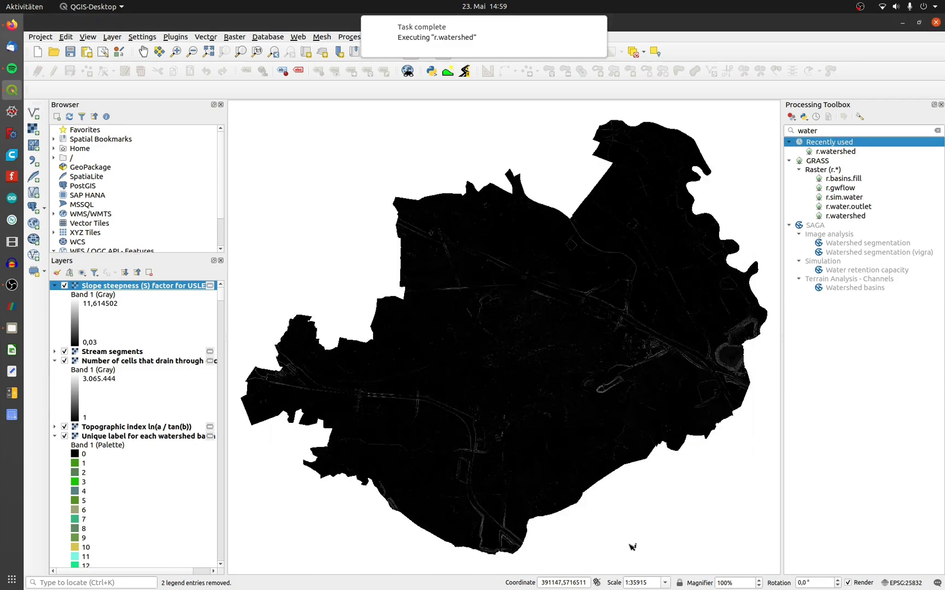
click(54, 285)
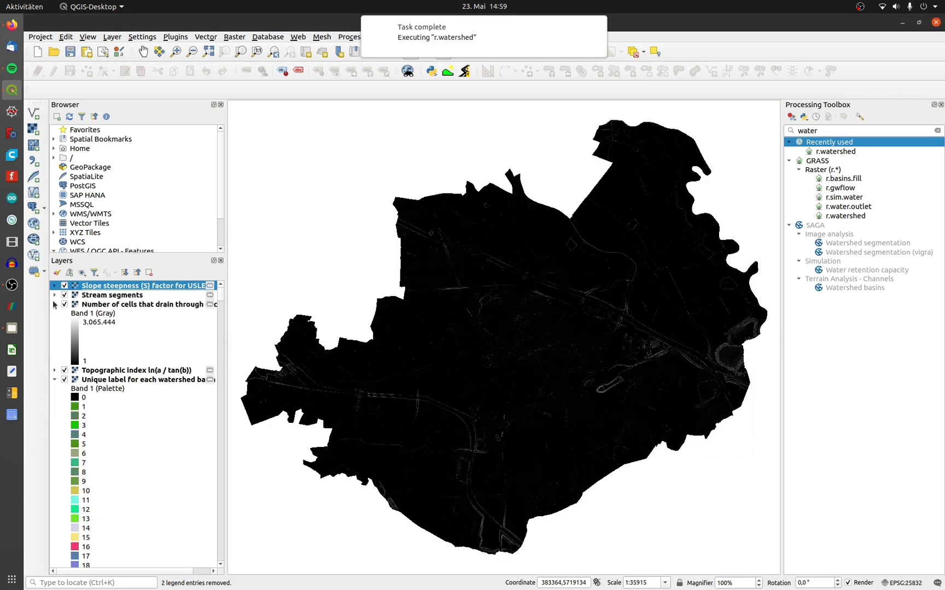
click(54, 304)
click(54, 323)
click(55, 341)
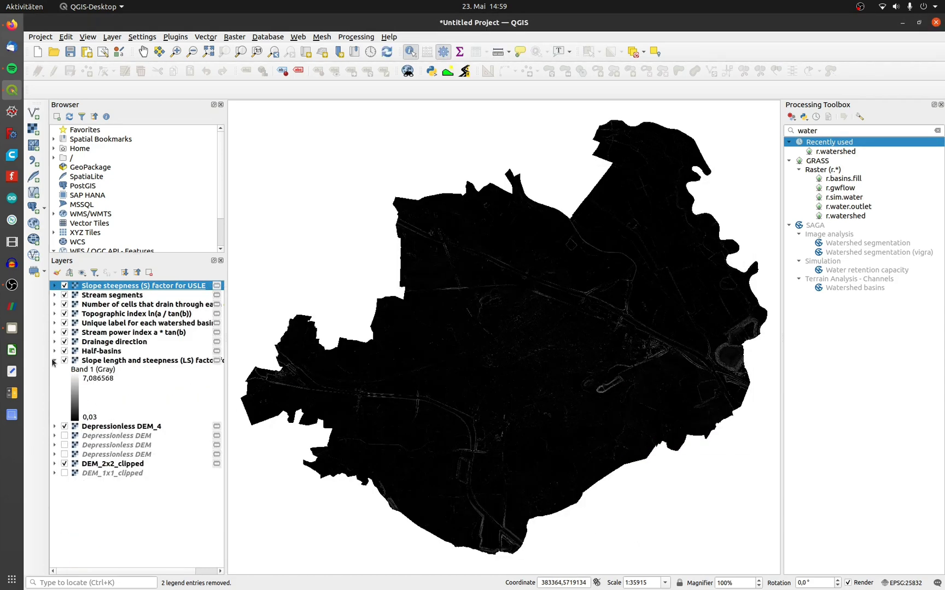
click(54, 360)
click(552, 341)
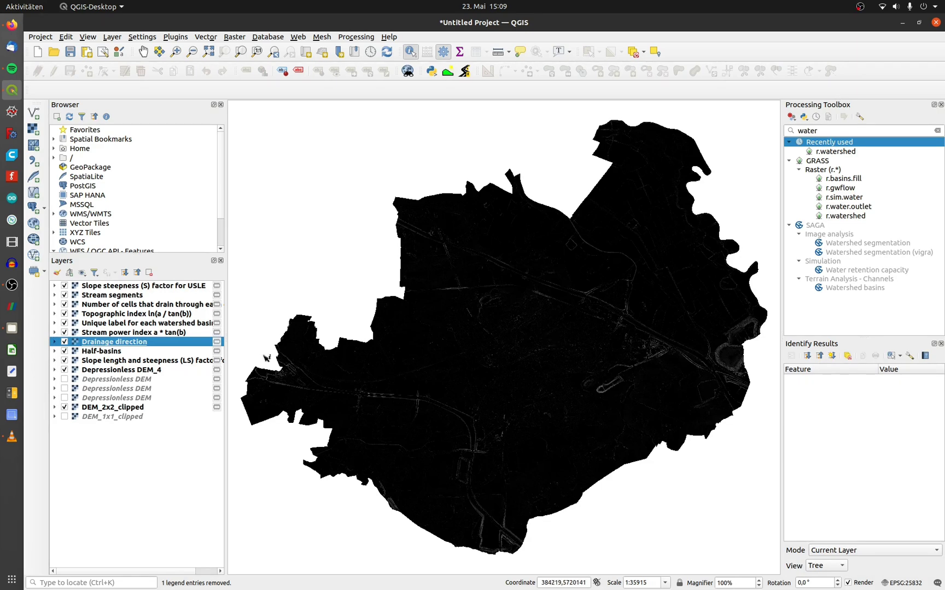
Step: Hide the Stream power index, Unique label, Topographic index, Number of cells, Stream segments and Slope steepness layers
click(64, 331)
click(66, 323)
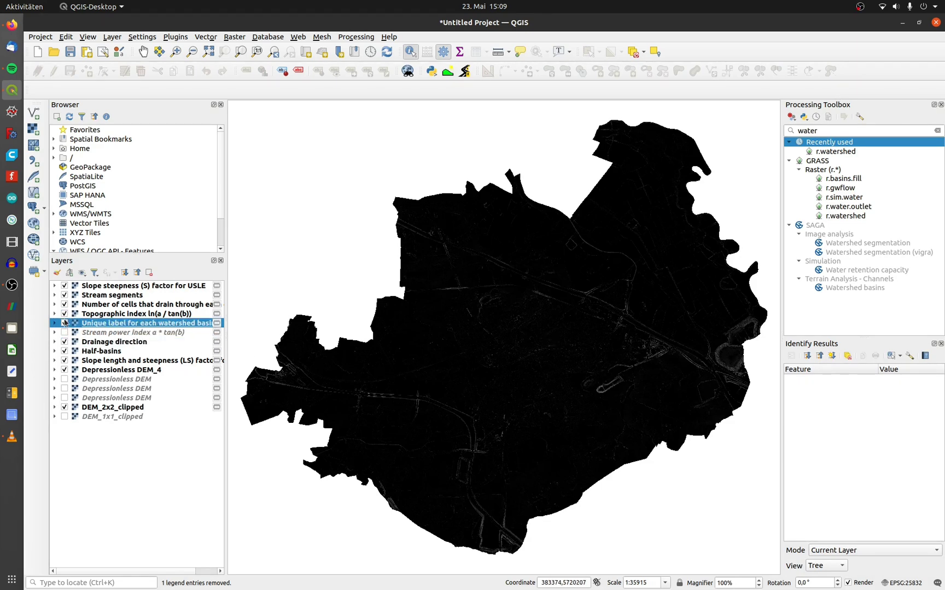
click(64, 322)
click(64, 314)
click(64, 304)
click(64, 294)
click(64, 285)
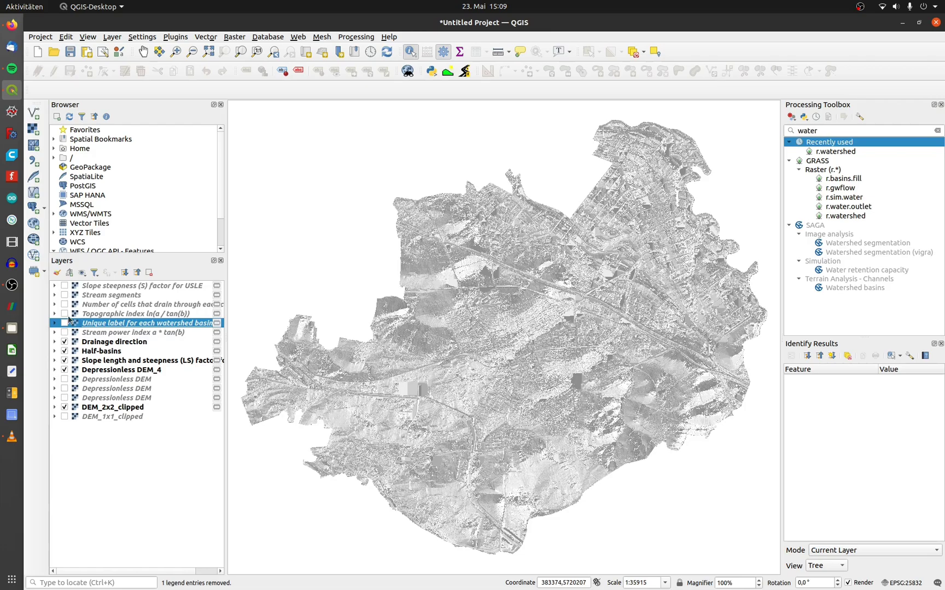
Step: Expand the Drainage direction legend (-8 to 8) and review its symbology properties
click(64, 342)
click(54, 341)
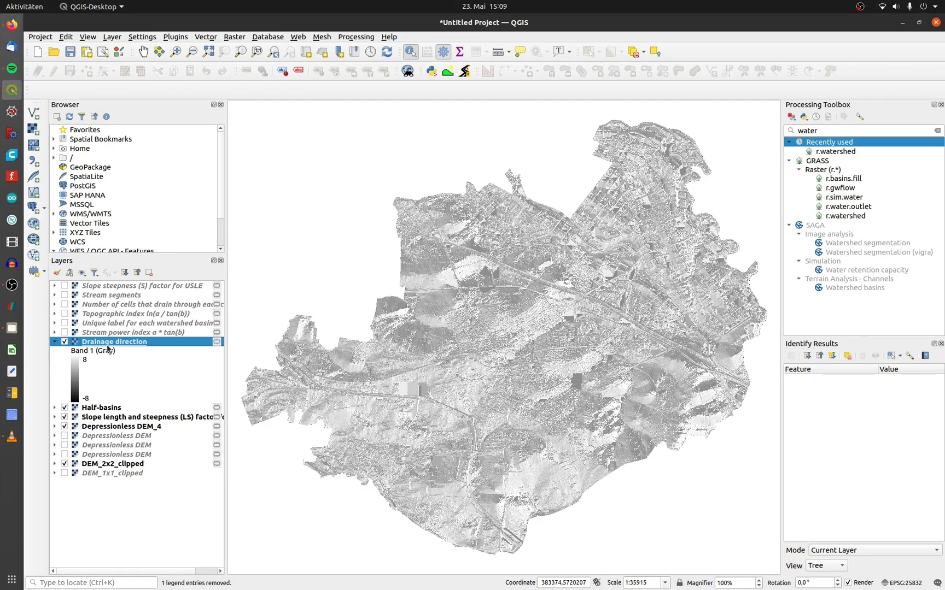
double_click(107, 348)
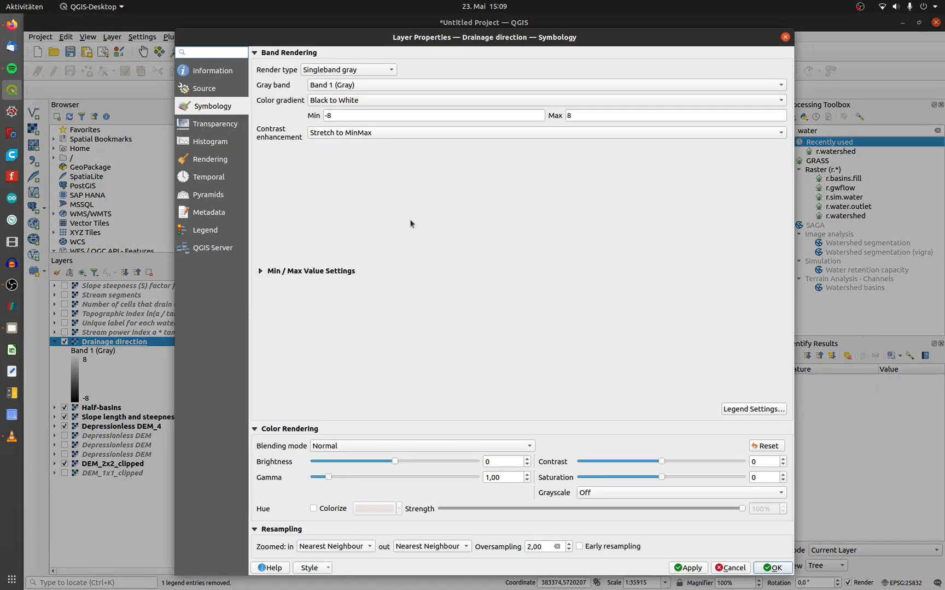
click(785, 37)
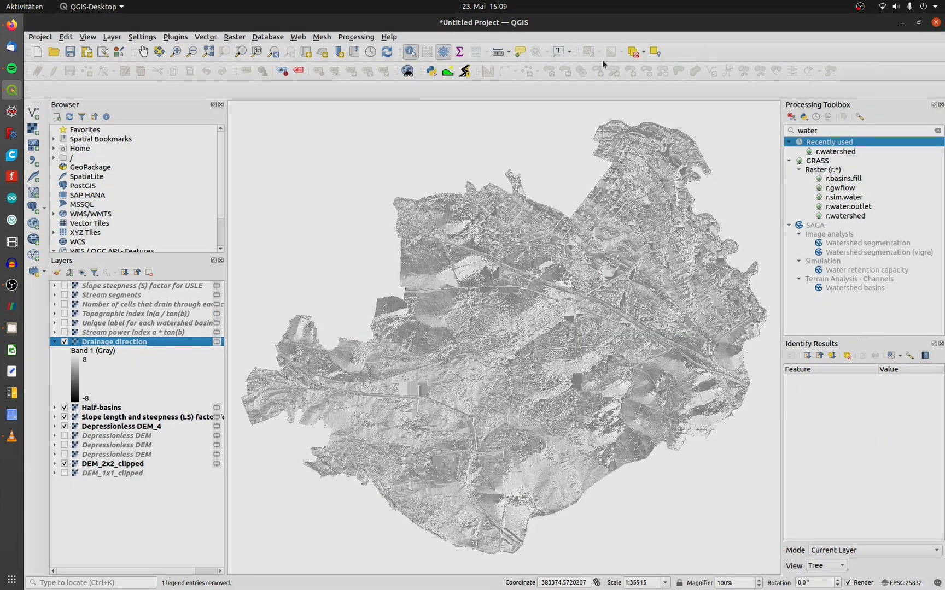
Step: Build a Raster Calculator expression that turns negative Drainage direction values positive
click(235, 37)
click(240, 45)
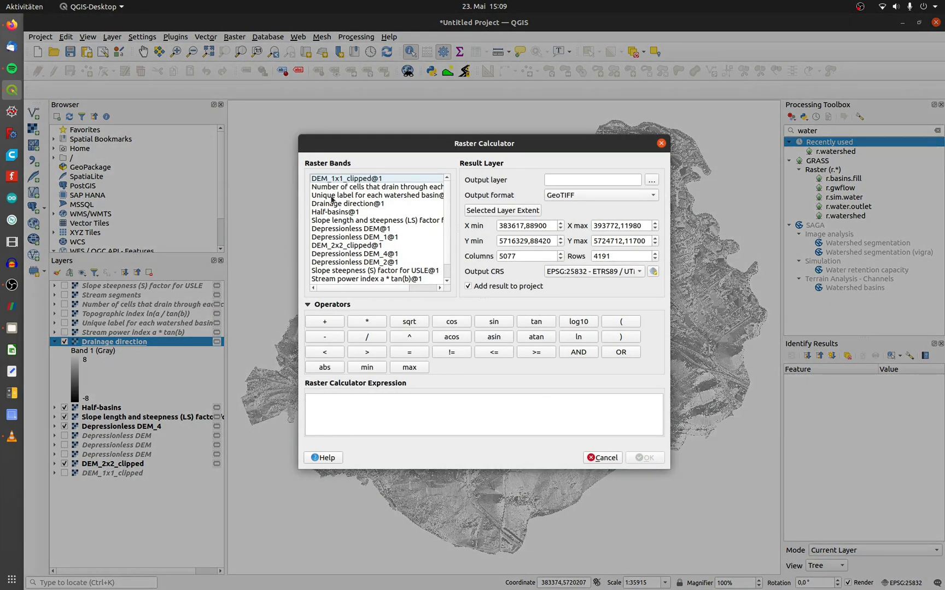
double_click(338, 204)
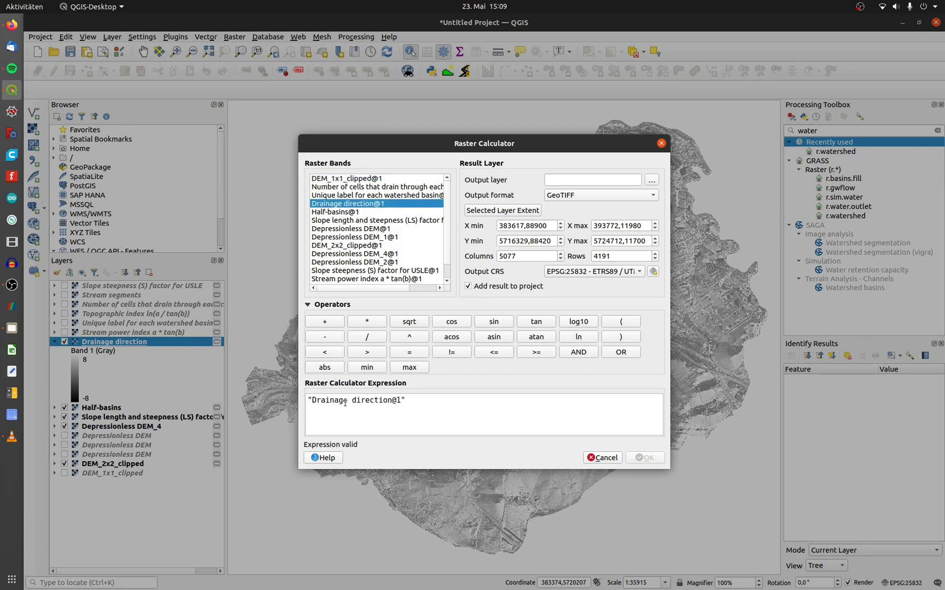
text(()
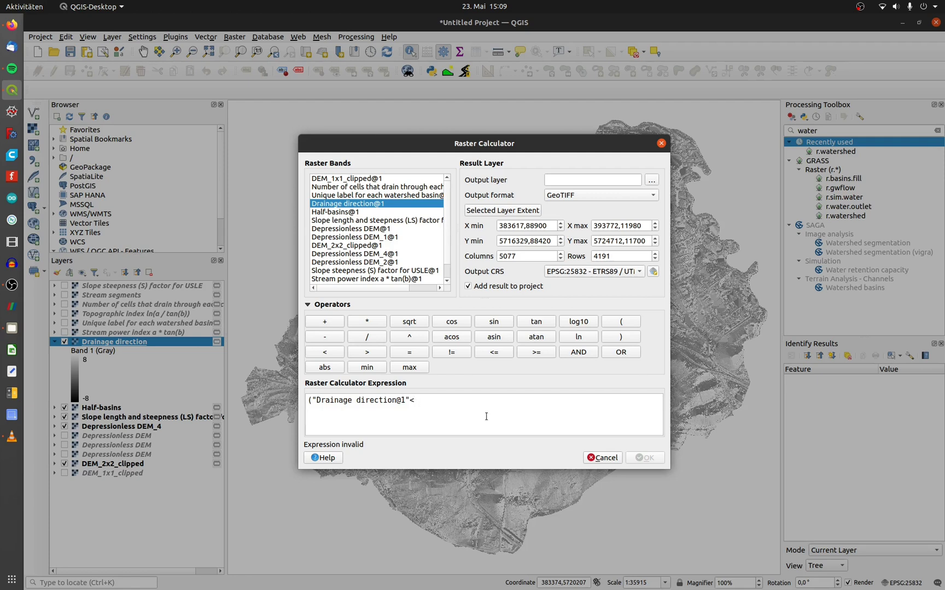
text()*-1*)
double_click(366, 206)
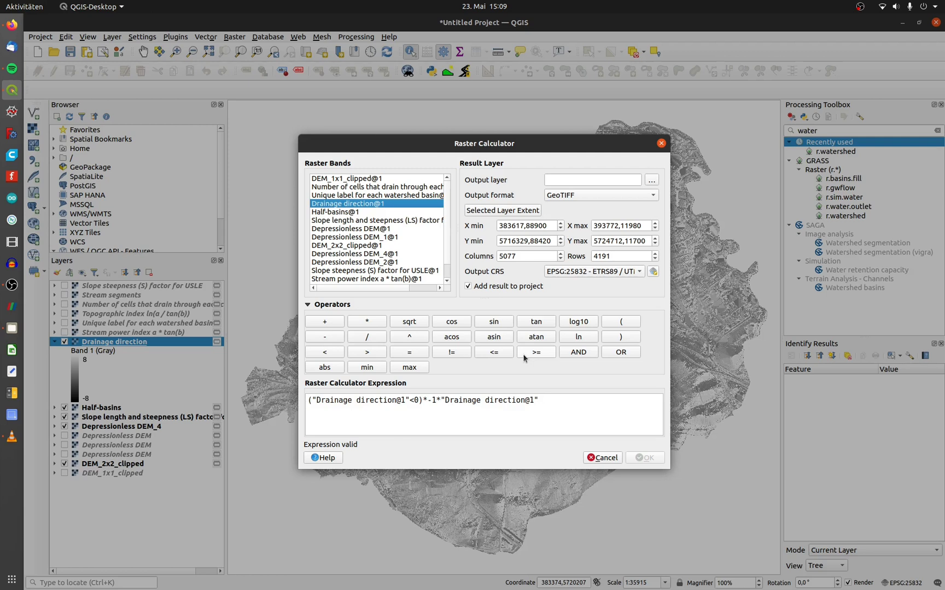
triple_click(554, 395)
click(570, 402)
text(+()
double_click(345, 204)
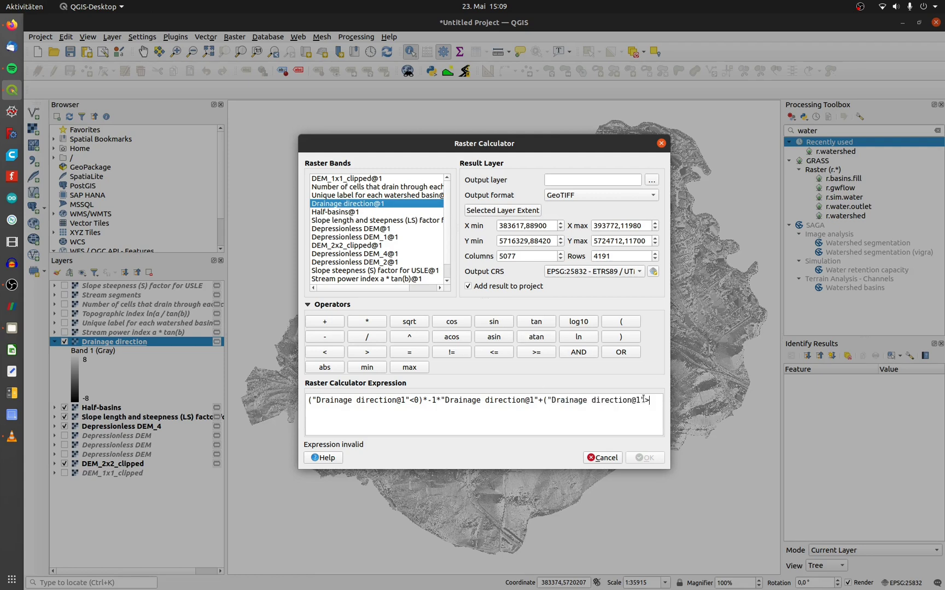
text(>=0))
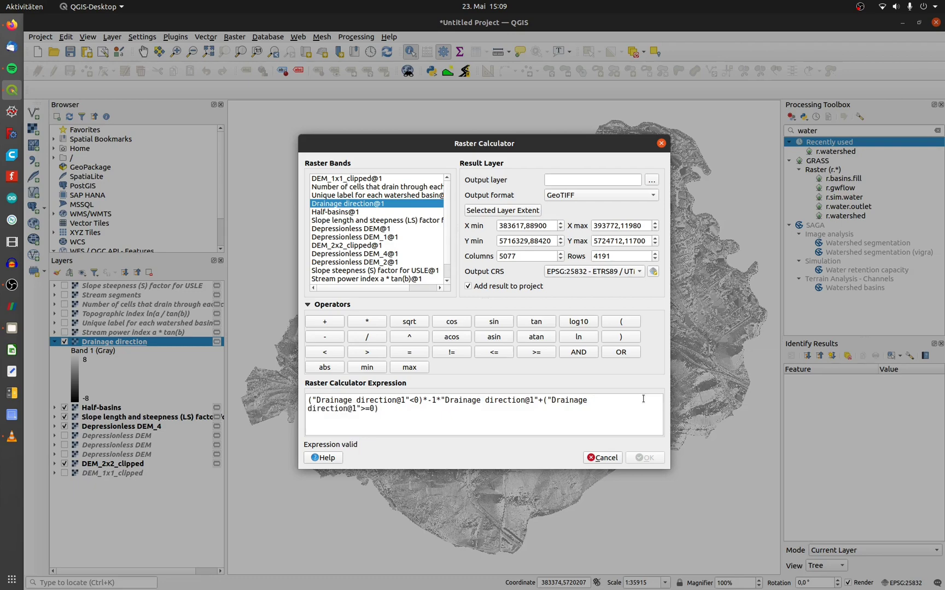
text(*)
double_click(370, 205)
Step: Save the calculation output as DD_only_positiv.tif, overwriting the existing file
click(651, 179)
double_click(553, 121)
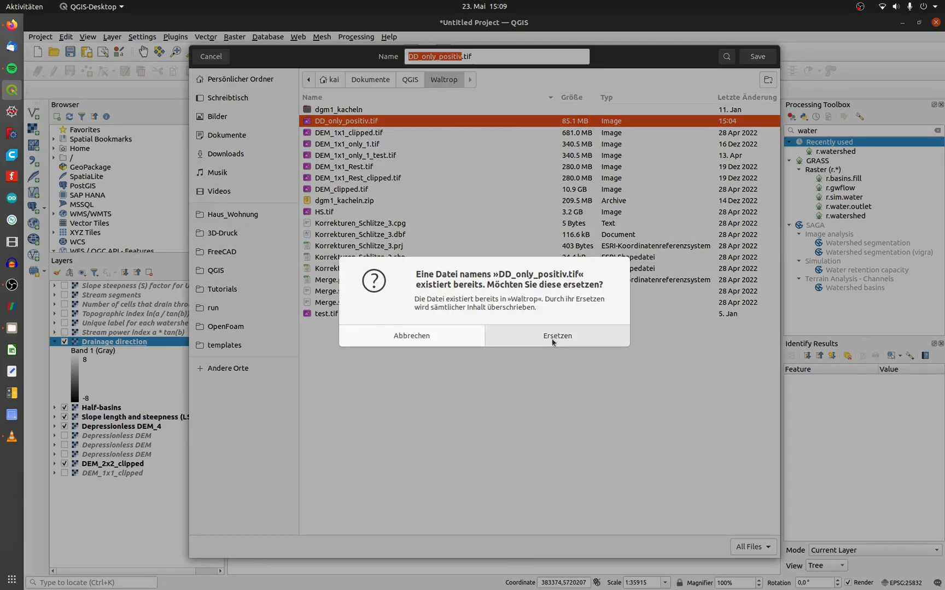
click(552, 335)
click(648, 455)
Step: Style DD_only_positiv as singleband pseudocolor with eight Equal Interval classes, hiding Drainage direction
double_click(110, 342)
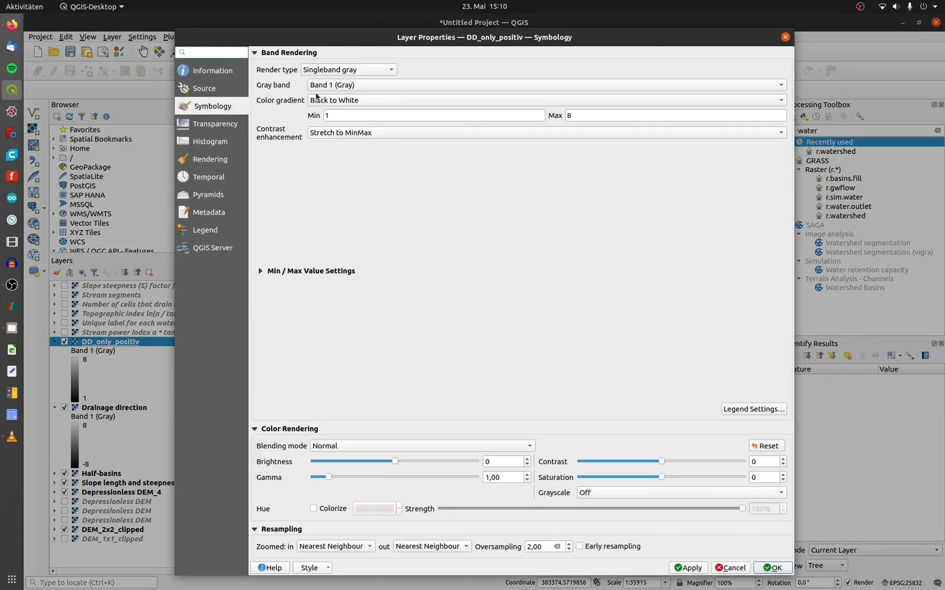
click(348, 69)
click(328, 82)
click(308, 385)
click(306, 388)
click(278, 393)
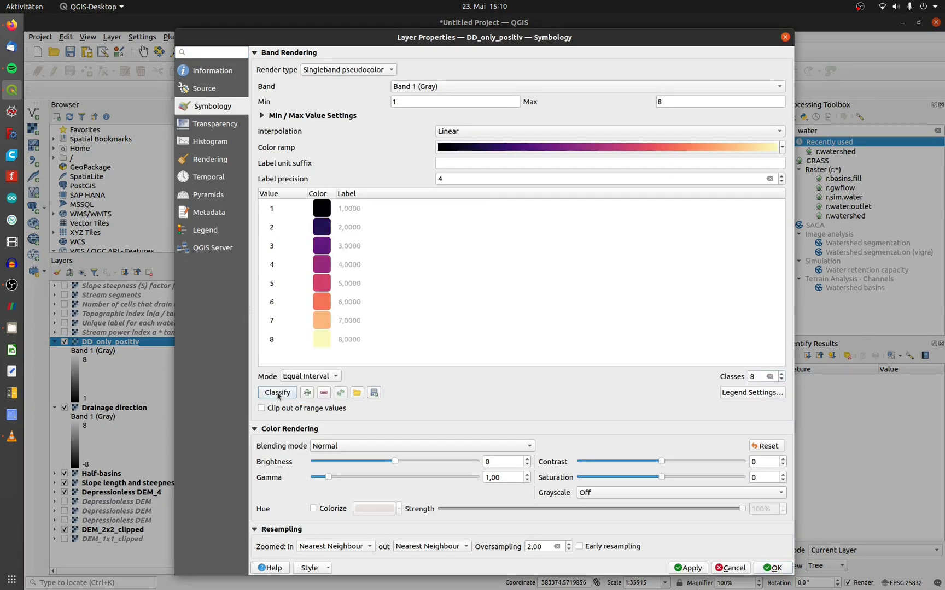
click(772, 567)
click(64, 408)
click(54, 407)
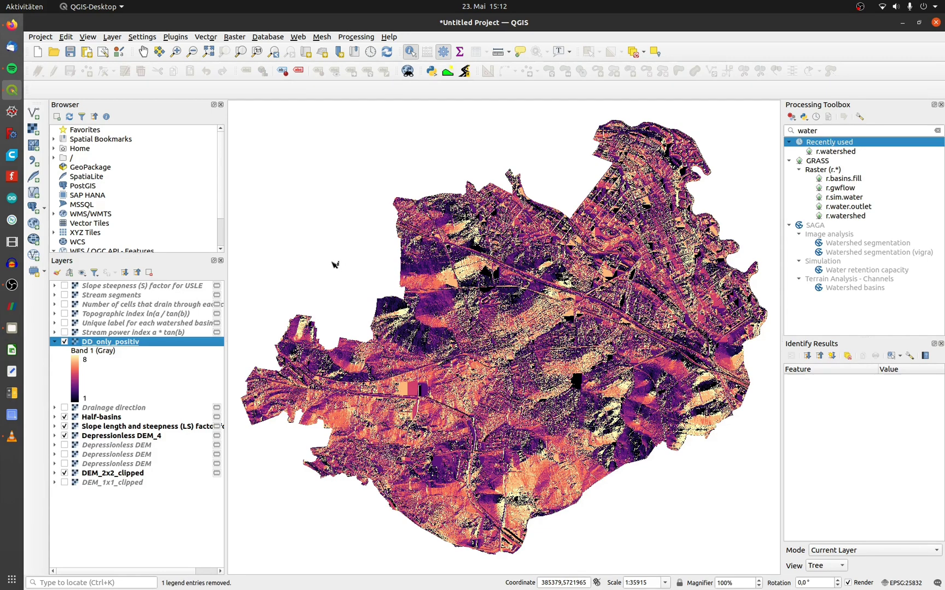
Step: Compute DD_only_positiv@1*45 in the Raster Calculator and save it as DD_degrees.tif
click(235, 37)
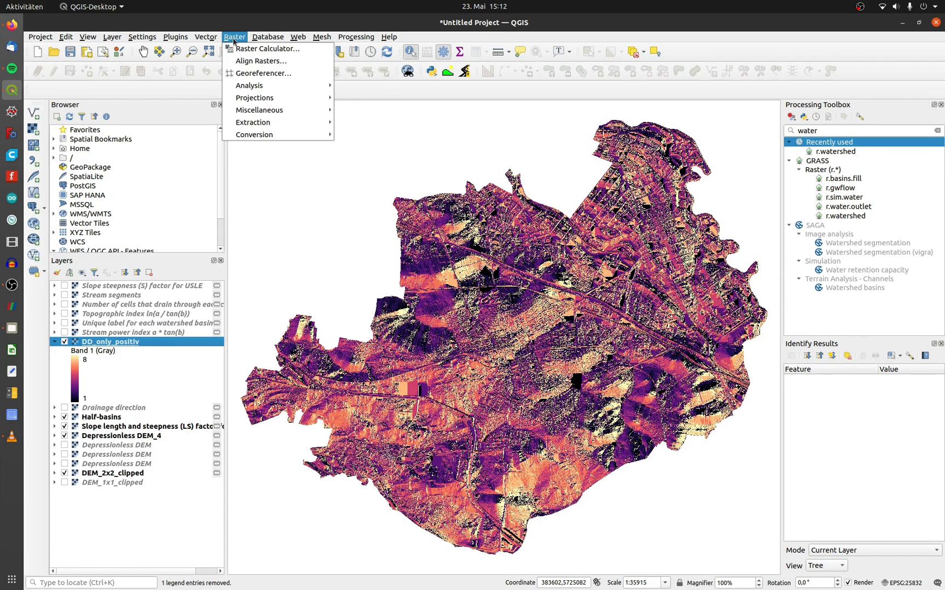
click(241, 47)
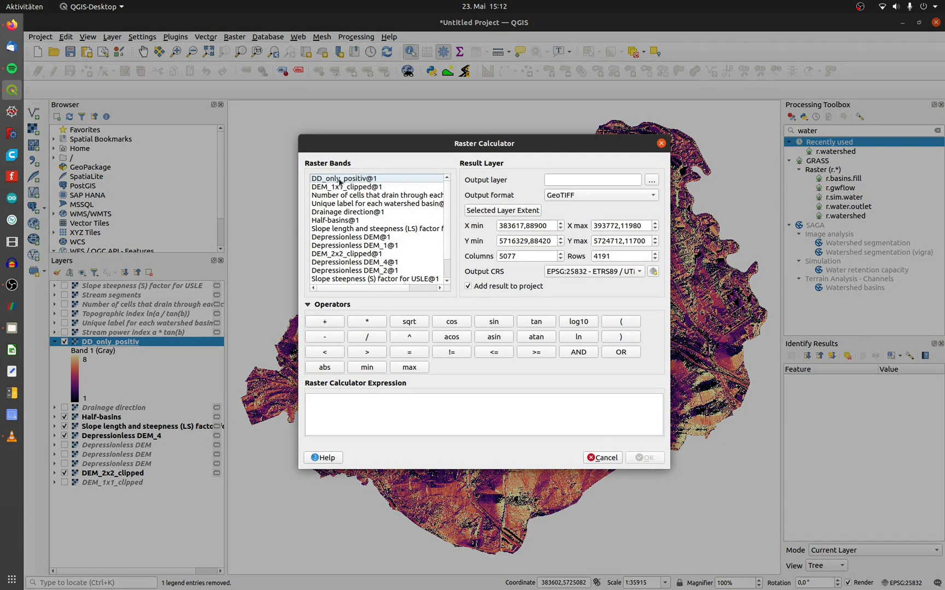
double_click(339, 179)
text(*45)
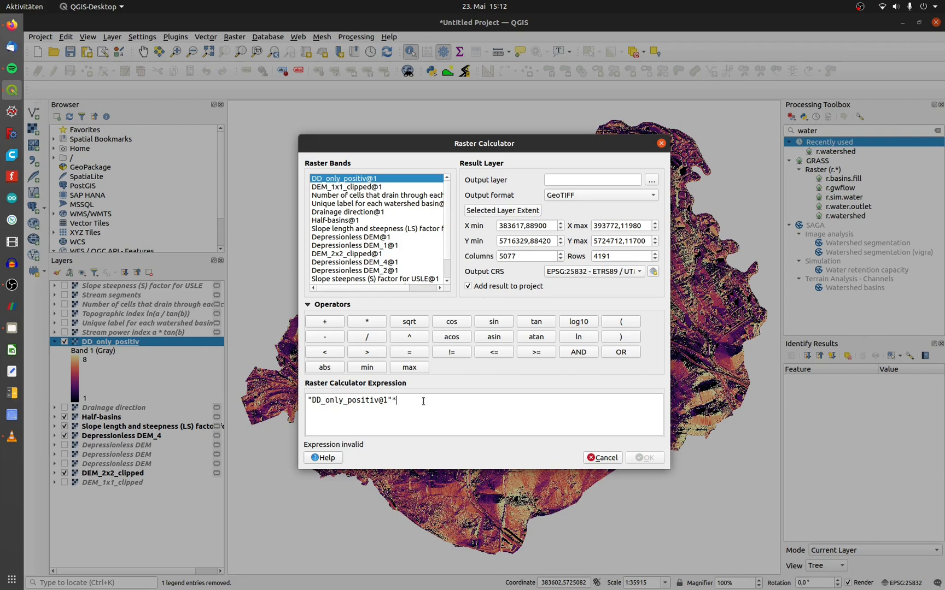
click(651, 180)
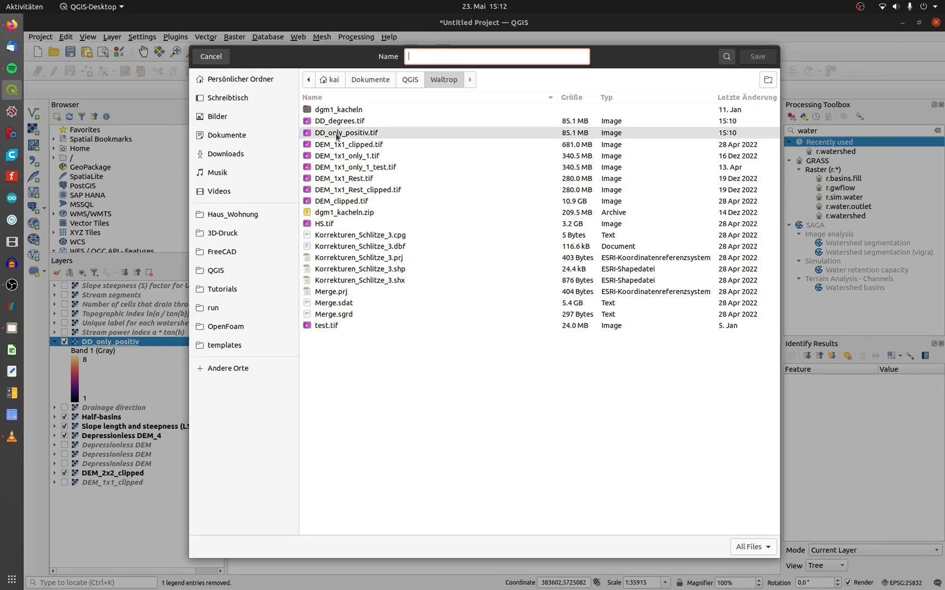
click(345, 133)
key(Return)
key(Return)
Step: Set the DD_degrees layer to singleband pseudocolor rendering
double_click(83, 343)
click(350, 72)
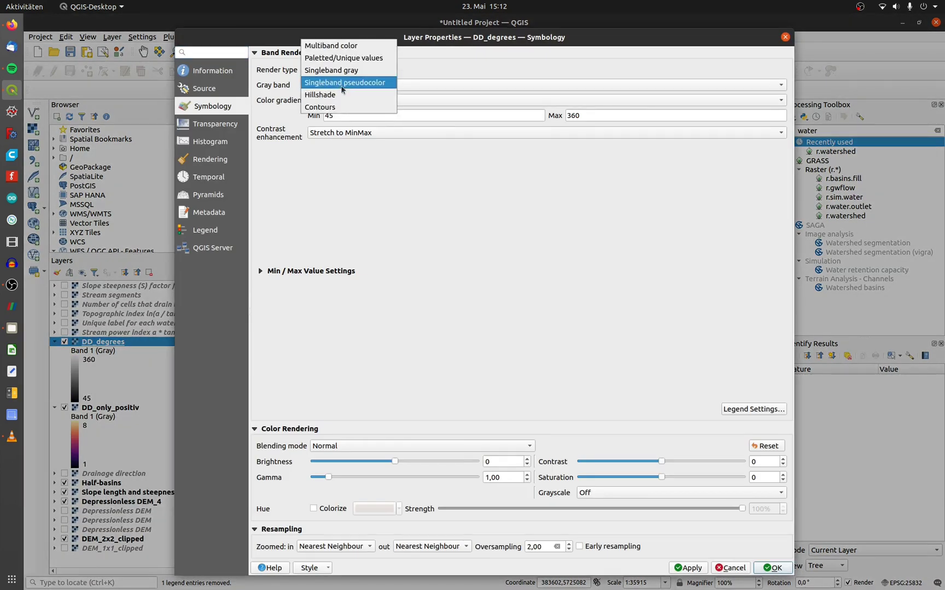
click(358, 84)
scroll(768, 377, up, 3)
click(772, 568)
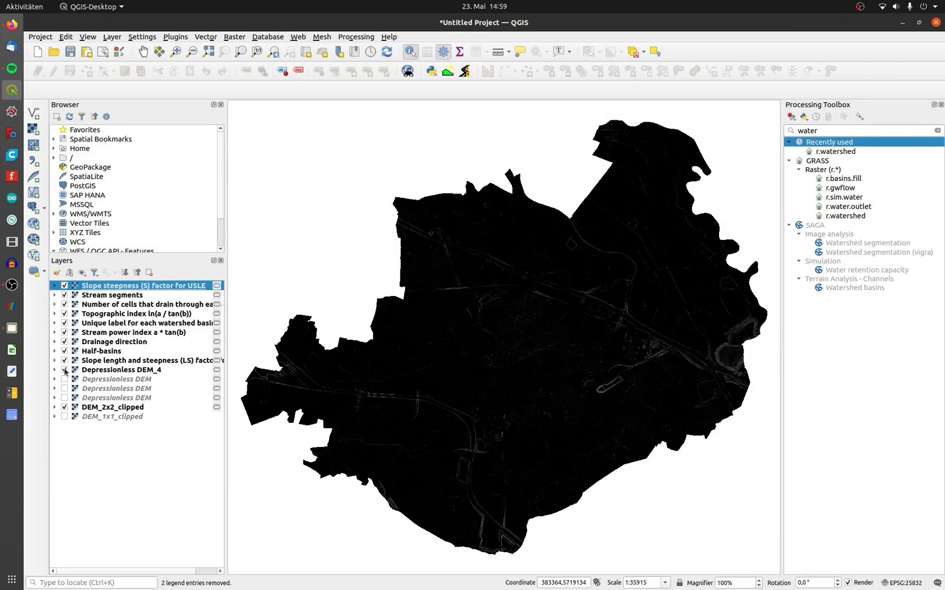
Step: Hide DEM_2x2_clipped, Depressionless DEM_4 and the other r.watershed result layers
click(64, 407)
click(65, 370)
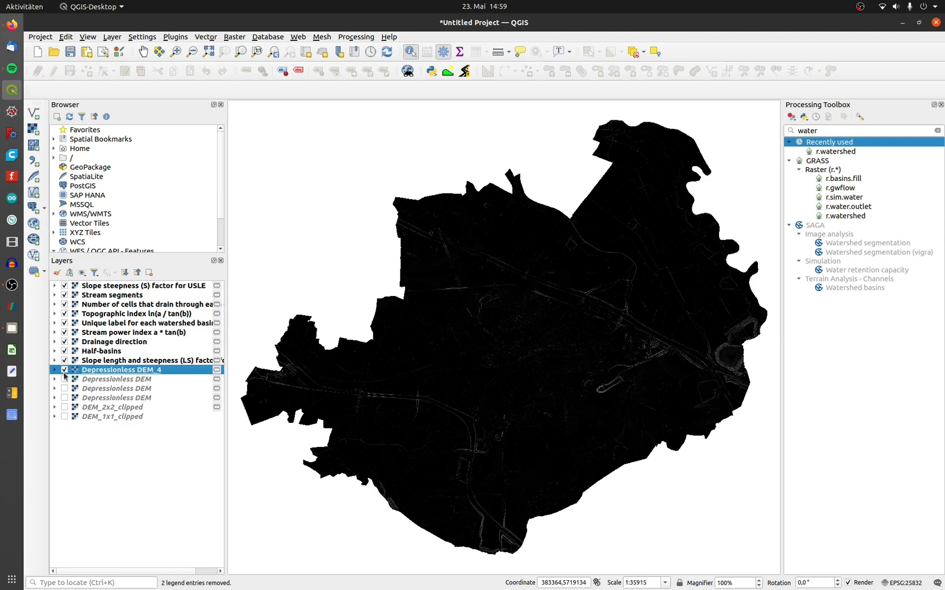
click(64, 360)
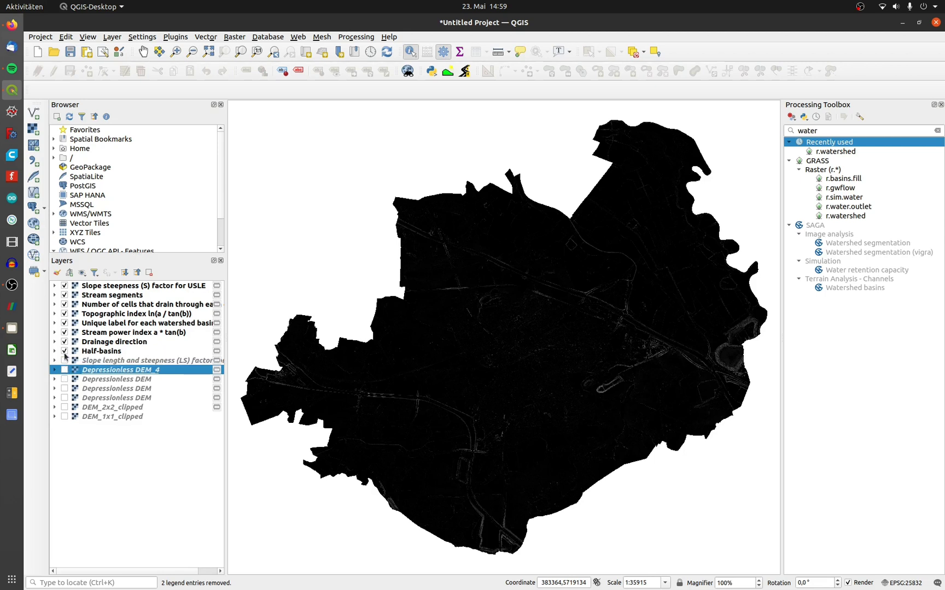
click(65, 351)
click(65, 342)
click(65, 332)
click(65, 323)
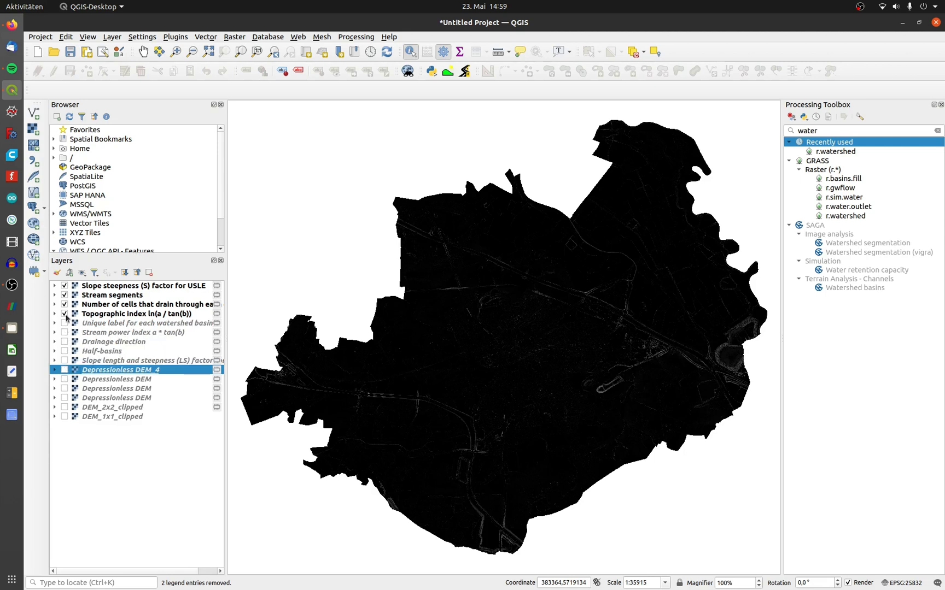
click(64, 314)
click(64, 296)
click(65, 286)
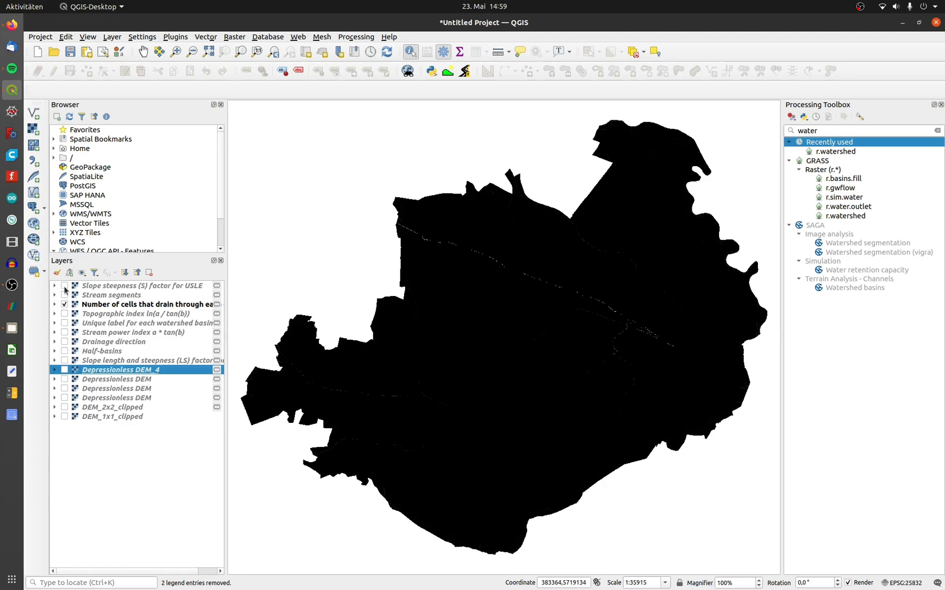
Step: Zoom into the flow-accumulation raster and identify channel cells, one reading 196470
click(92, 307)
scroll(601, 236, up, 3)
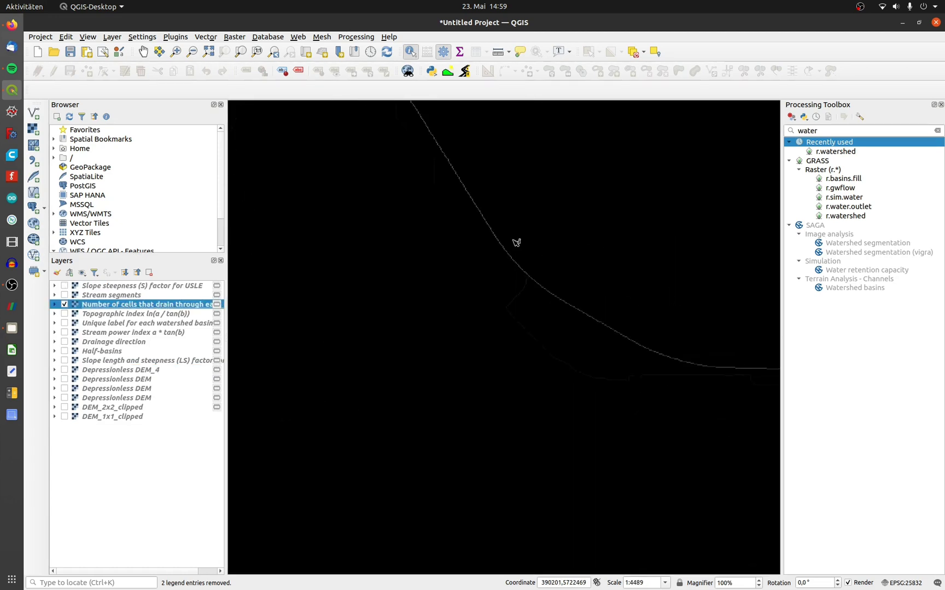
drag(516, 243, 498, 271)
scroll(390, 211, up, 2)
drag(391, 211, 474, 274)
scroll(451, 257, up, 1)
click(450, 247)
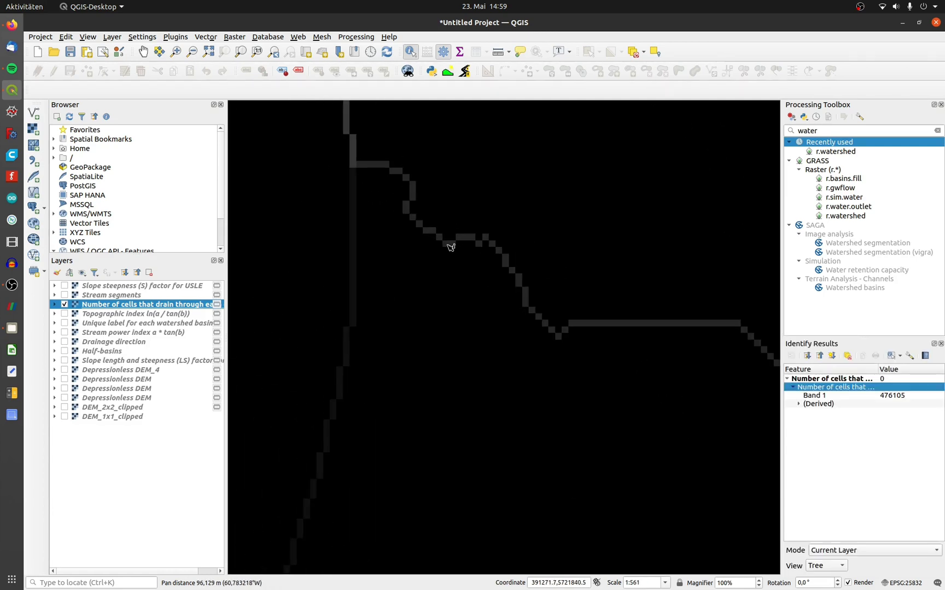
click(357, 280)
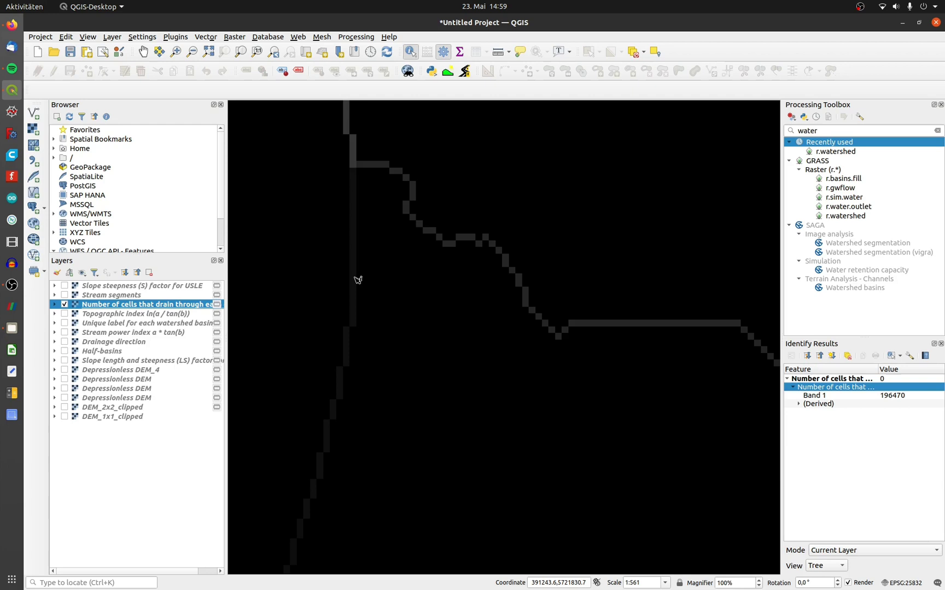
click(882, 398)
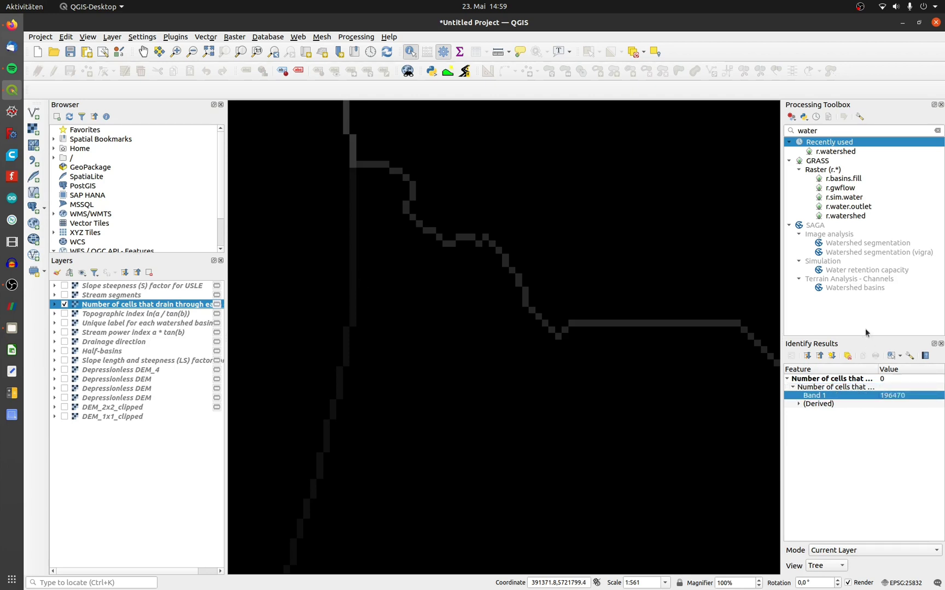
double_click(797, 131)
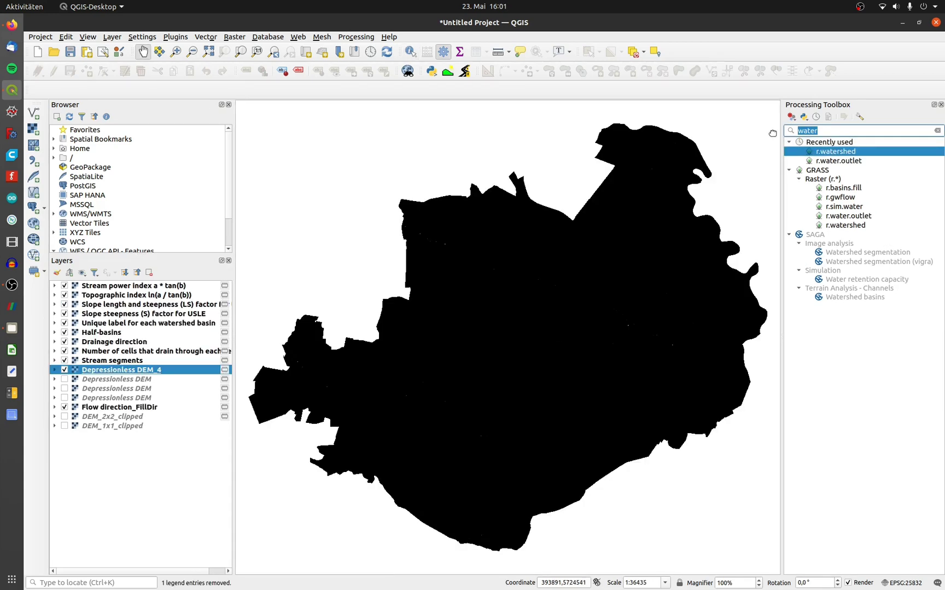
Step: Run r.stream.extract with minimum flow accumulation 190000 and line vector output
text(stream)
double_click(818, 154)
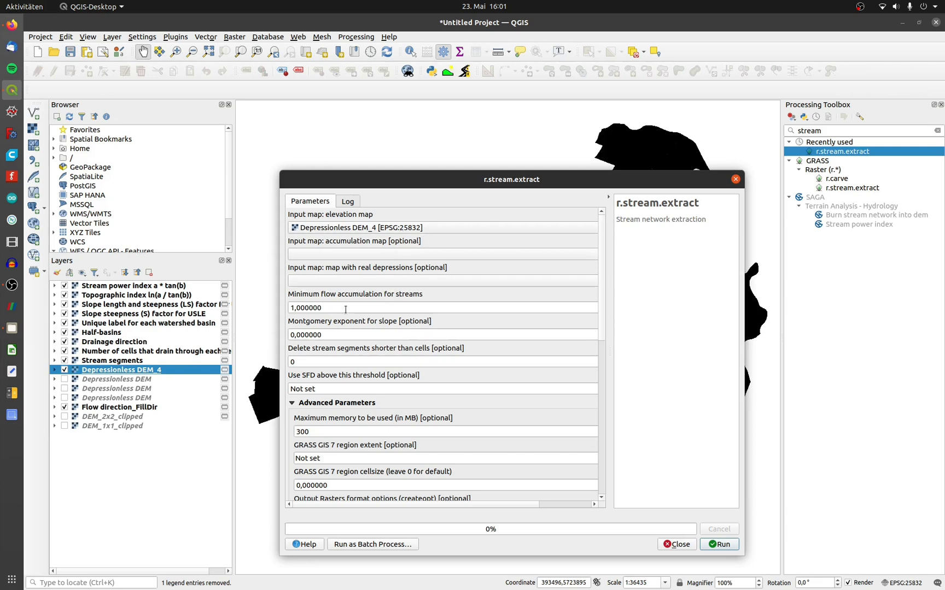
drag(346, 309, 282, 307)
text(30)
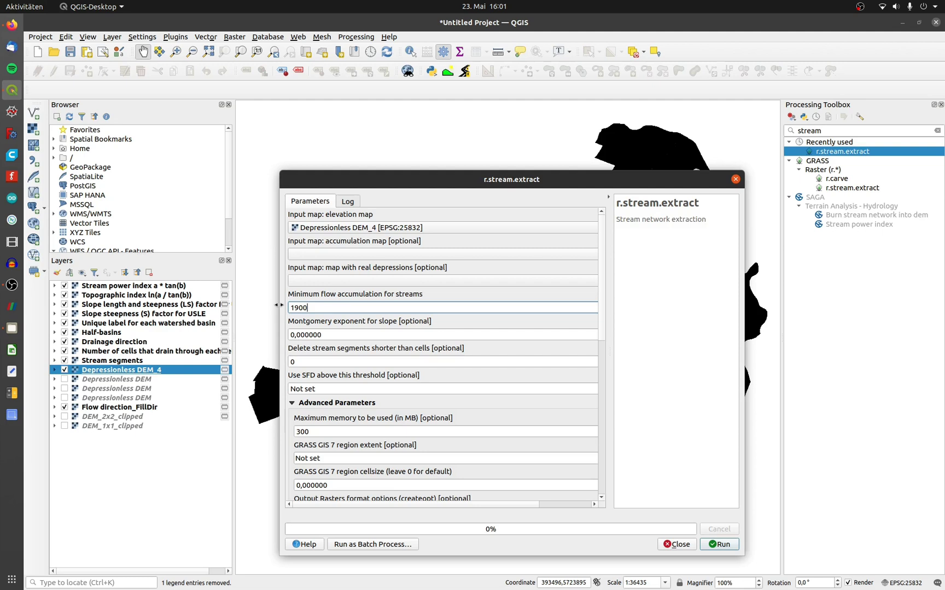
text(00)
scroll(291, 432, down, 8)
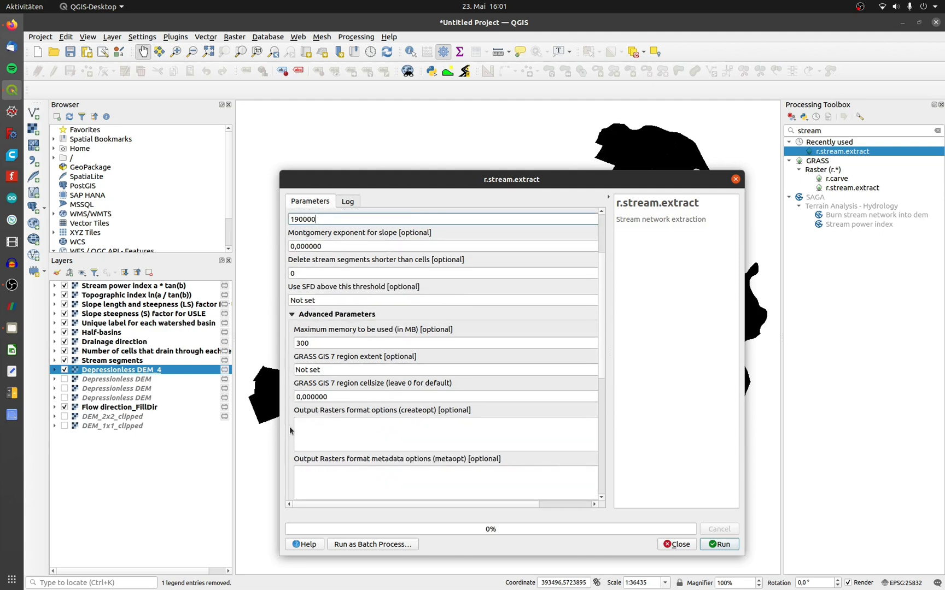
click(314, 382)
click(315, 393)
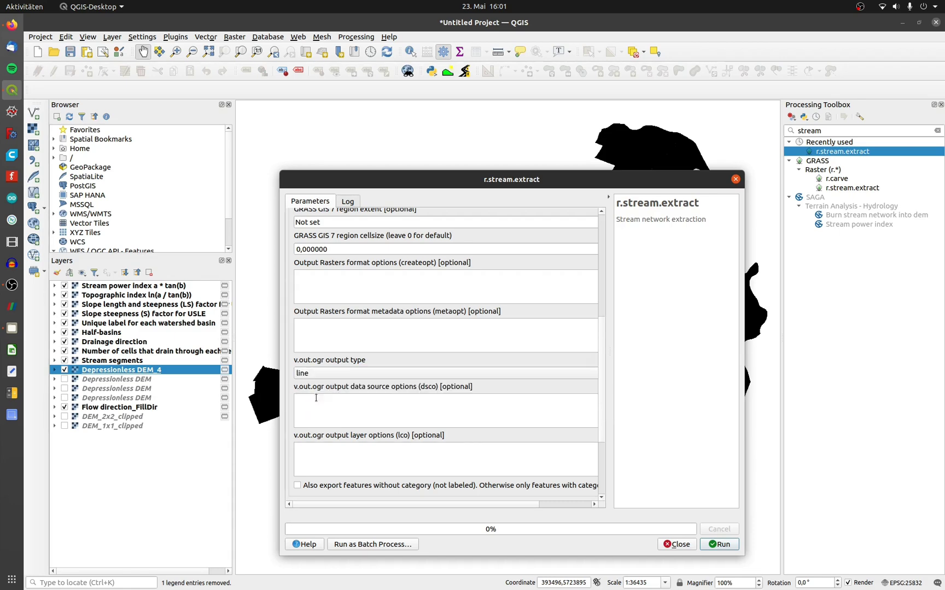
click(718, 544)
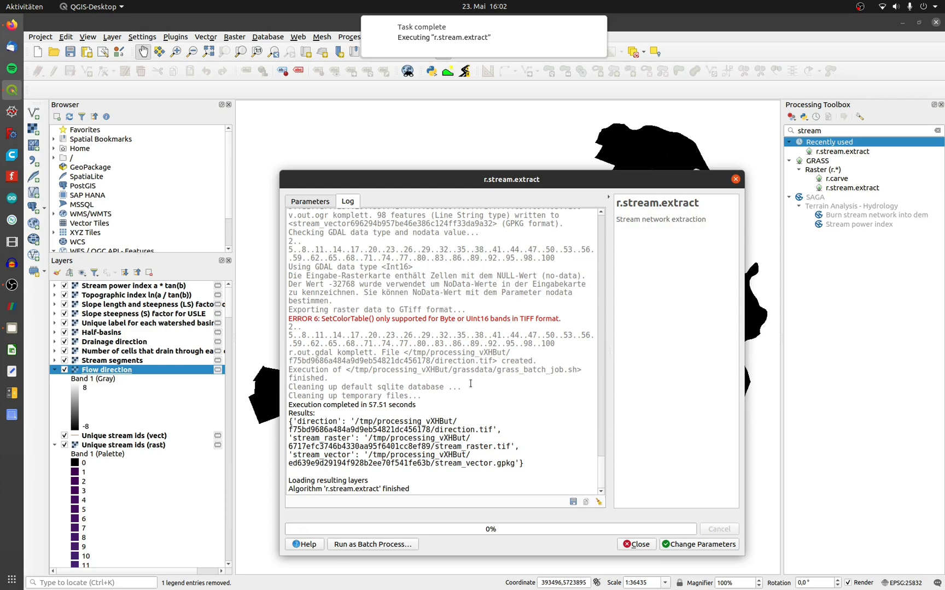
Step: Move the Unique stream ids vector and raster layers to the top of the layer list
click(636, 545)
click(55, 371)
click(54, 388)
drag(109, 379, 157, 287)
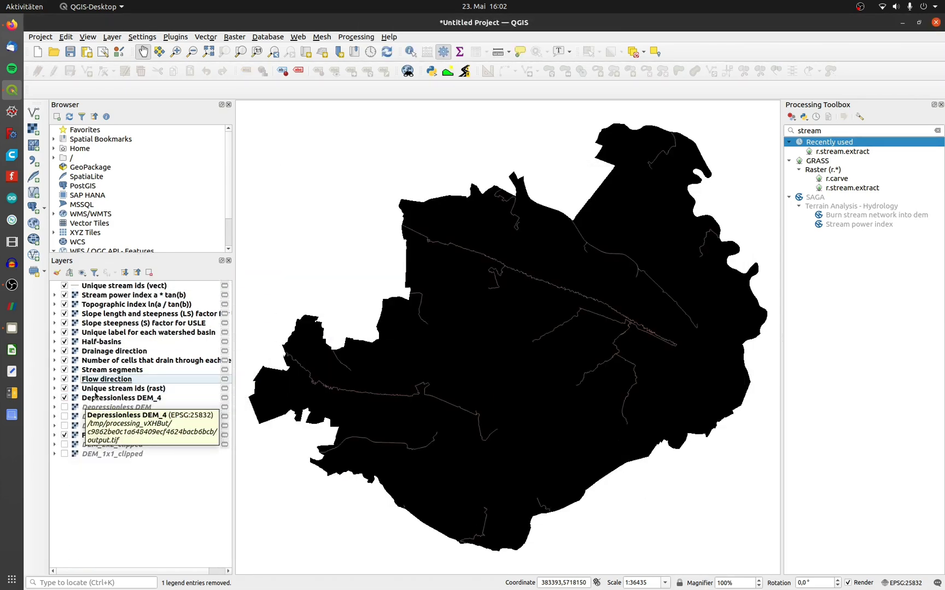
drag(97, 389, 123, 299)
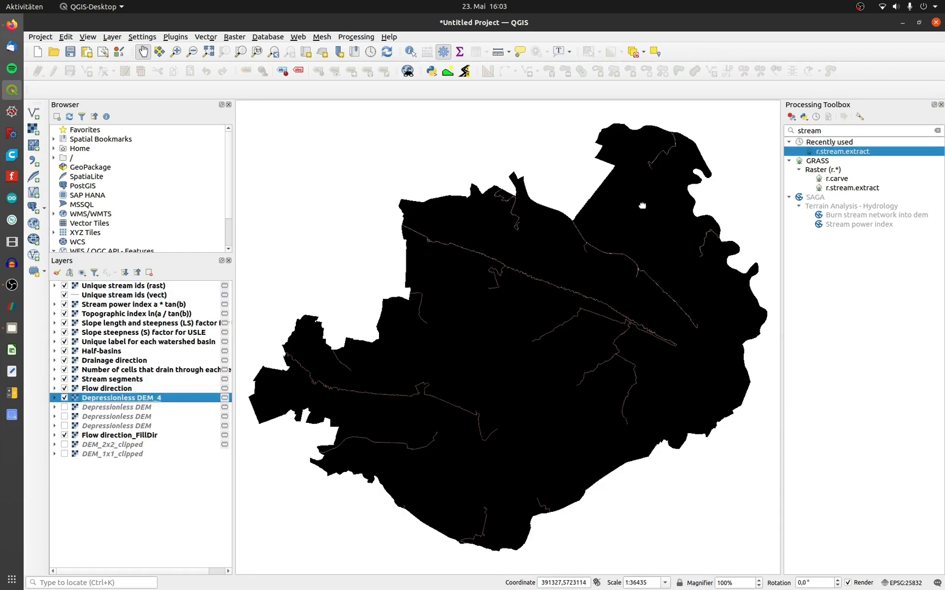
drag(823, 132, 780, 130)
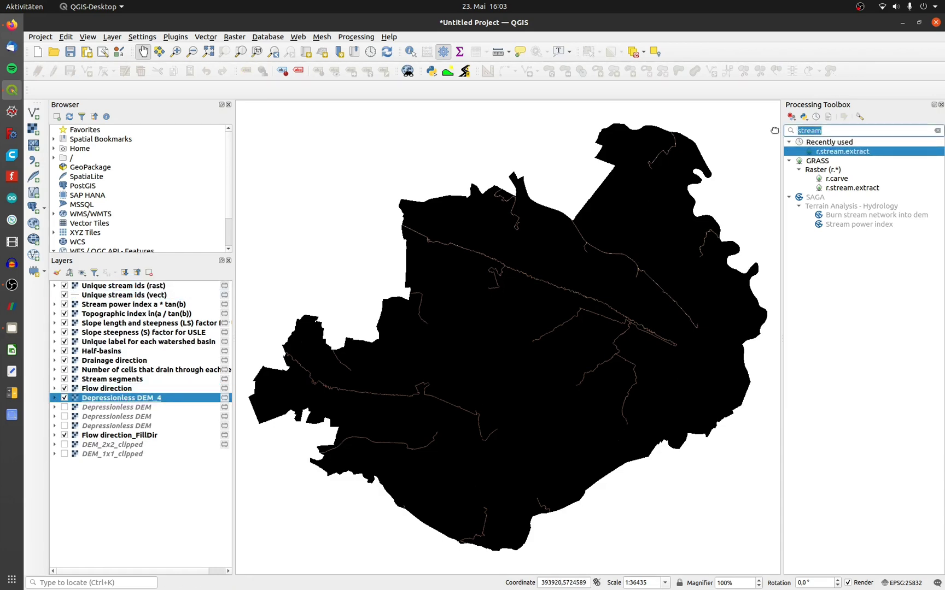
Step: Run r.water.outlet on Flow direction with the outlet point picked on a stream cell
text(water)
double_click(834, 161)
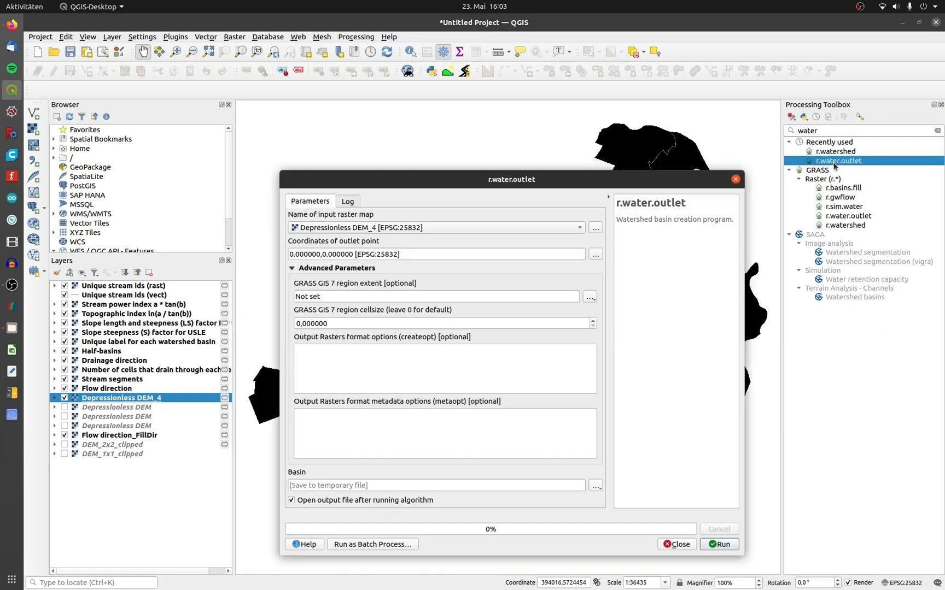
click(596, 254)
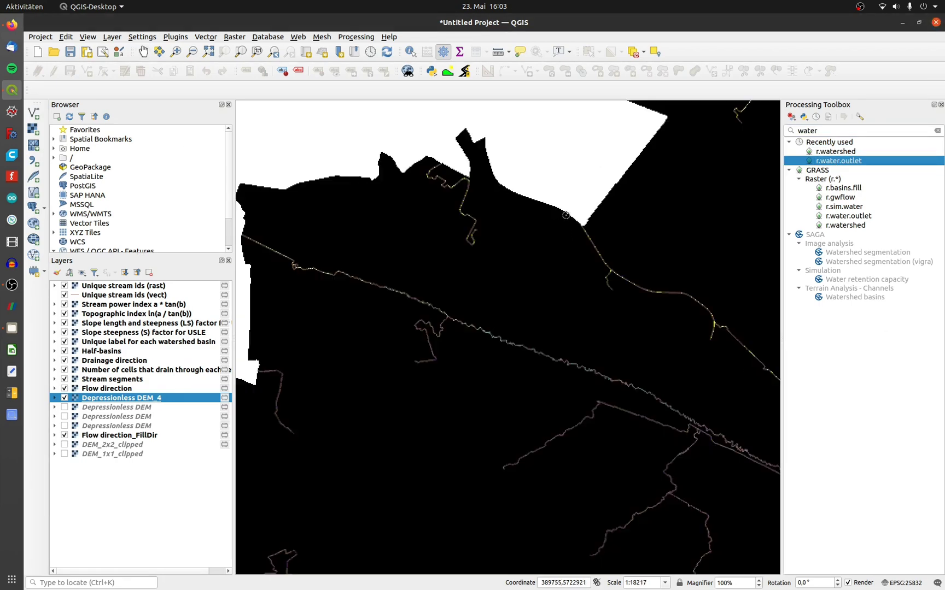
scroll(565, 221, up, 4)
scroll(565, 221, up, 4)
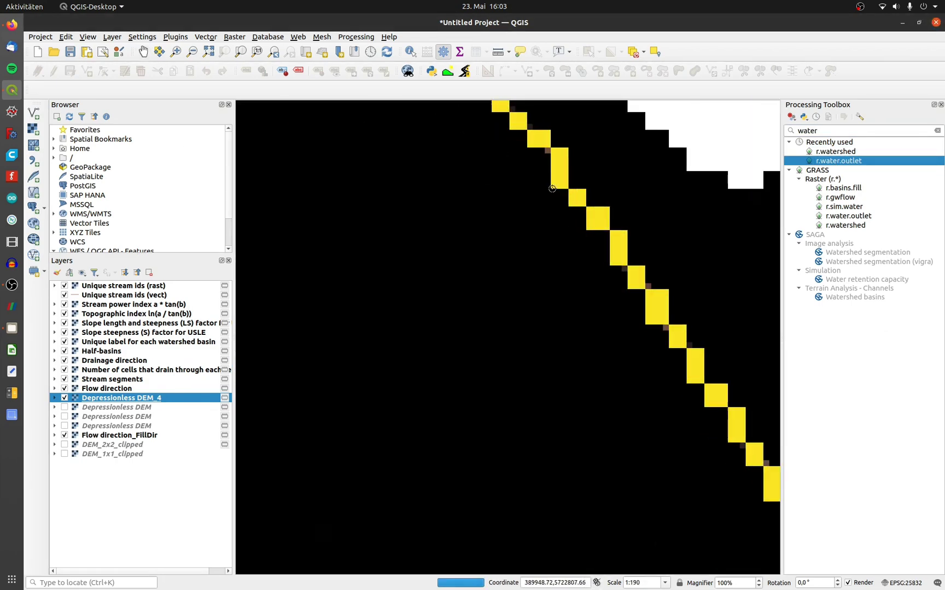
drag(566, 221, 542, 320)
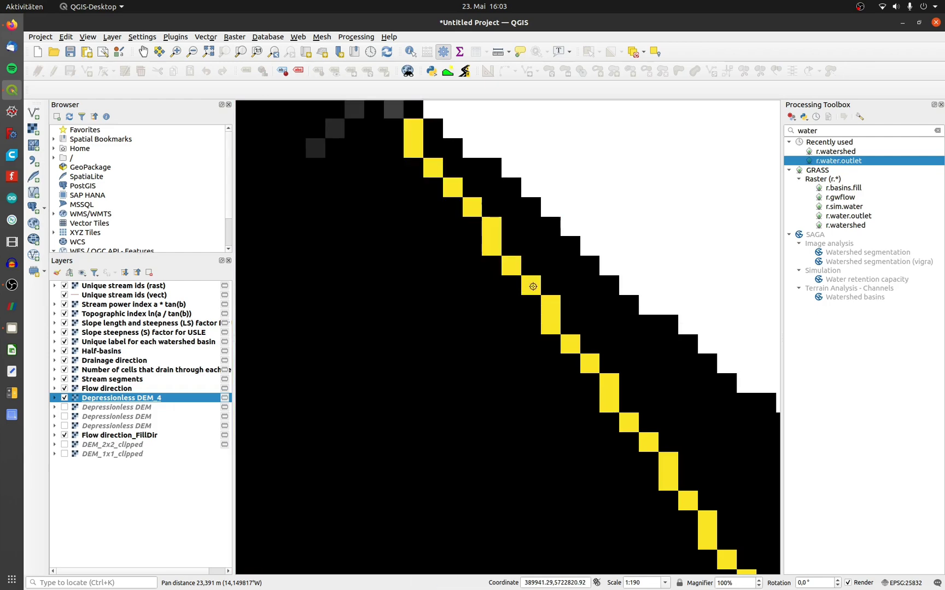
click(411, 147)
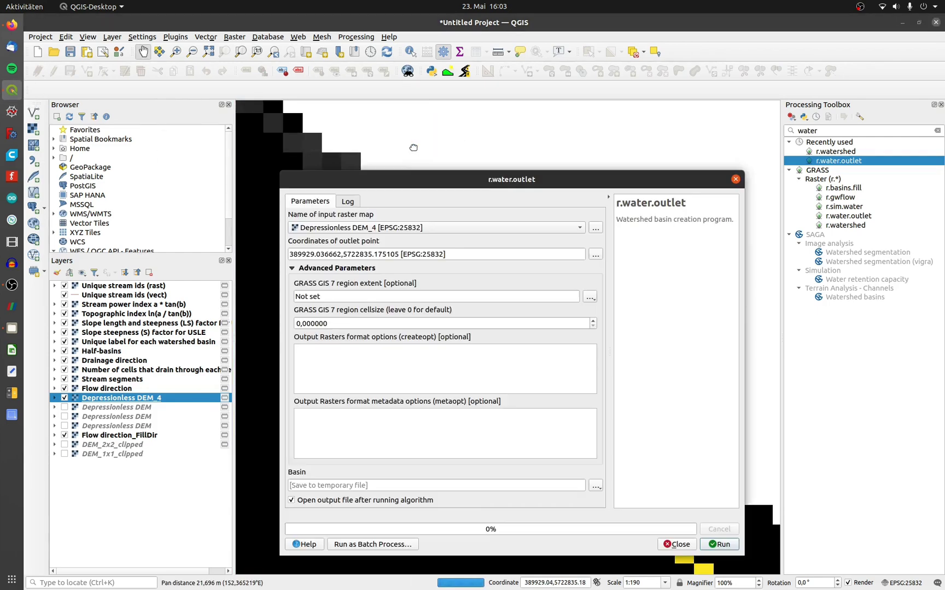
click(412, 229)
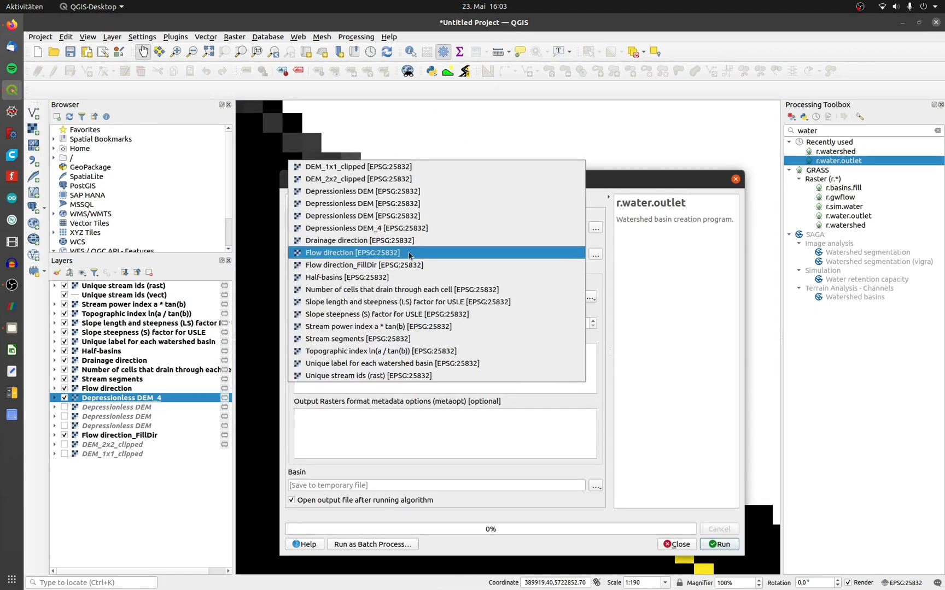
click(409, 253)
click(721, 544)
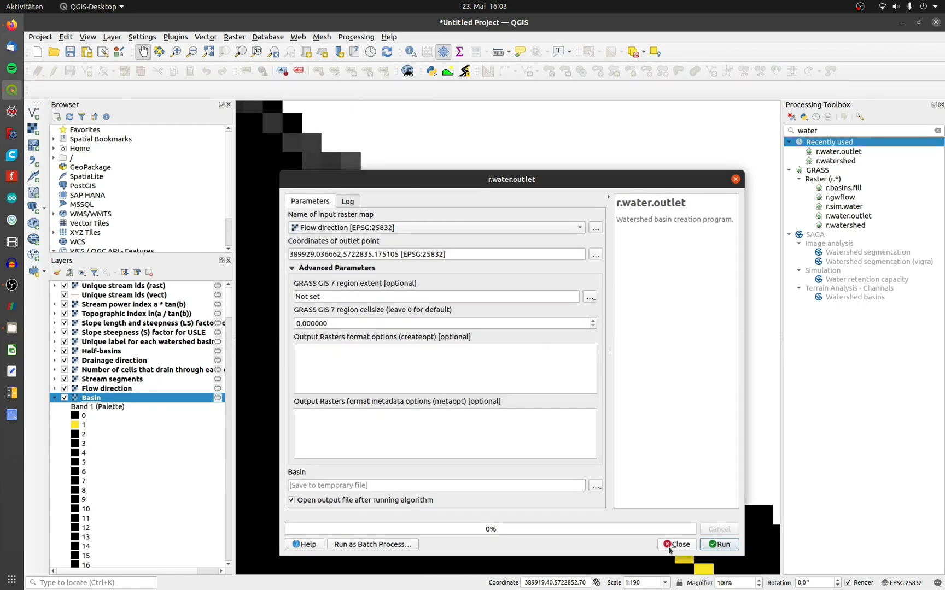
Step: Move the Basin layer to the top and bring the yellow catchment into view
click(670, 545)
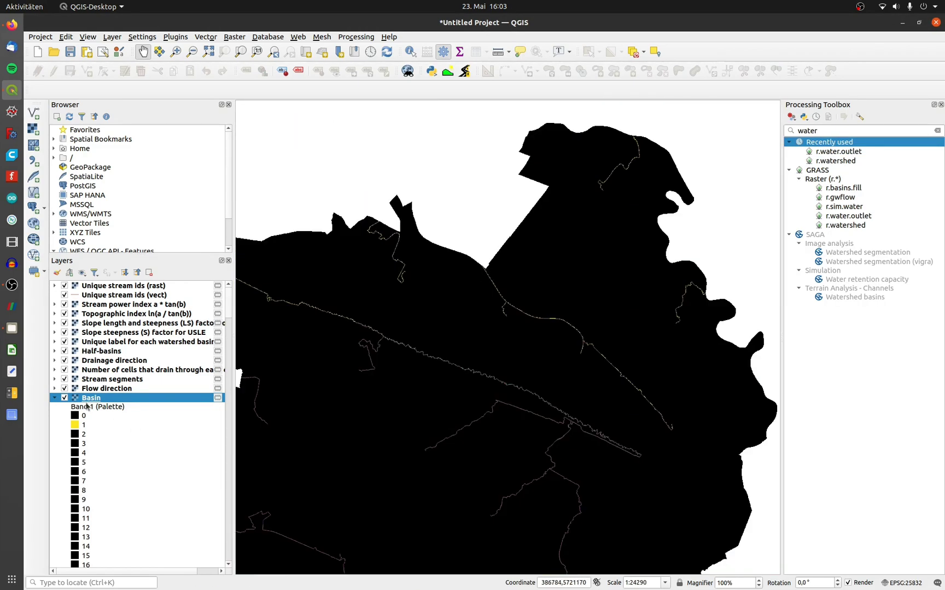
drag(87, 406, 87, 283)
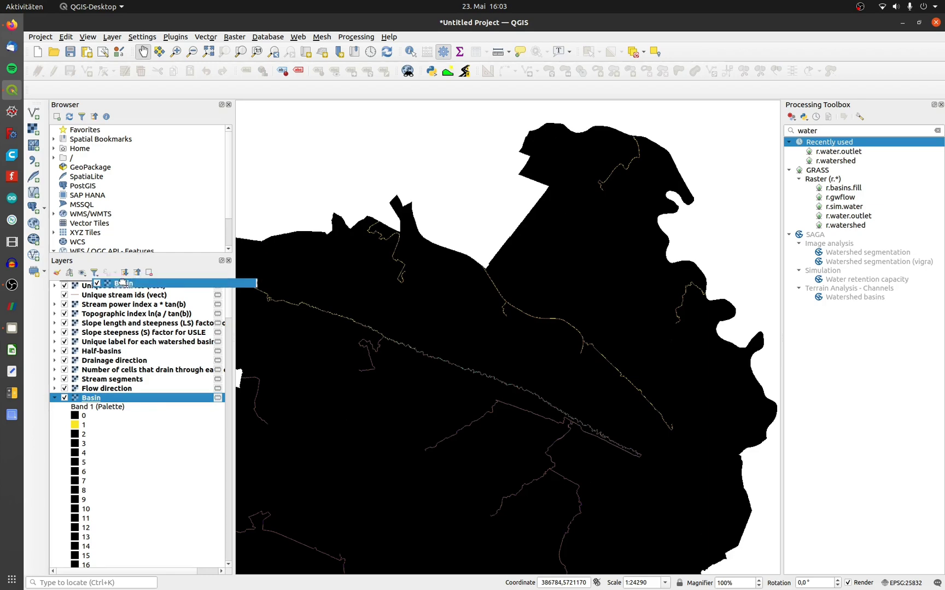
drag(559, 329, 524, 330)
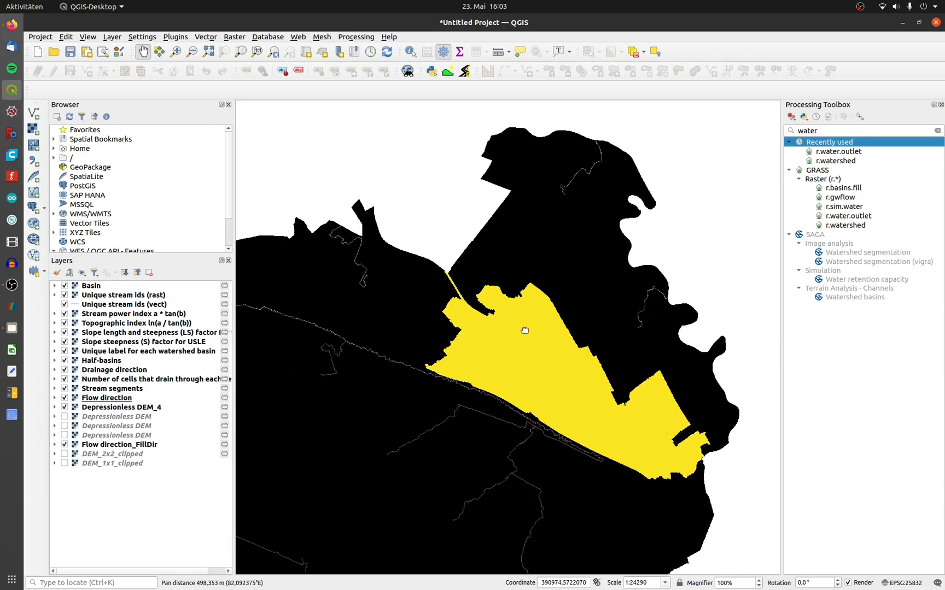